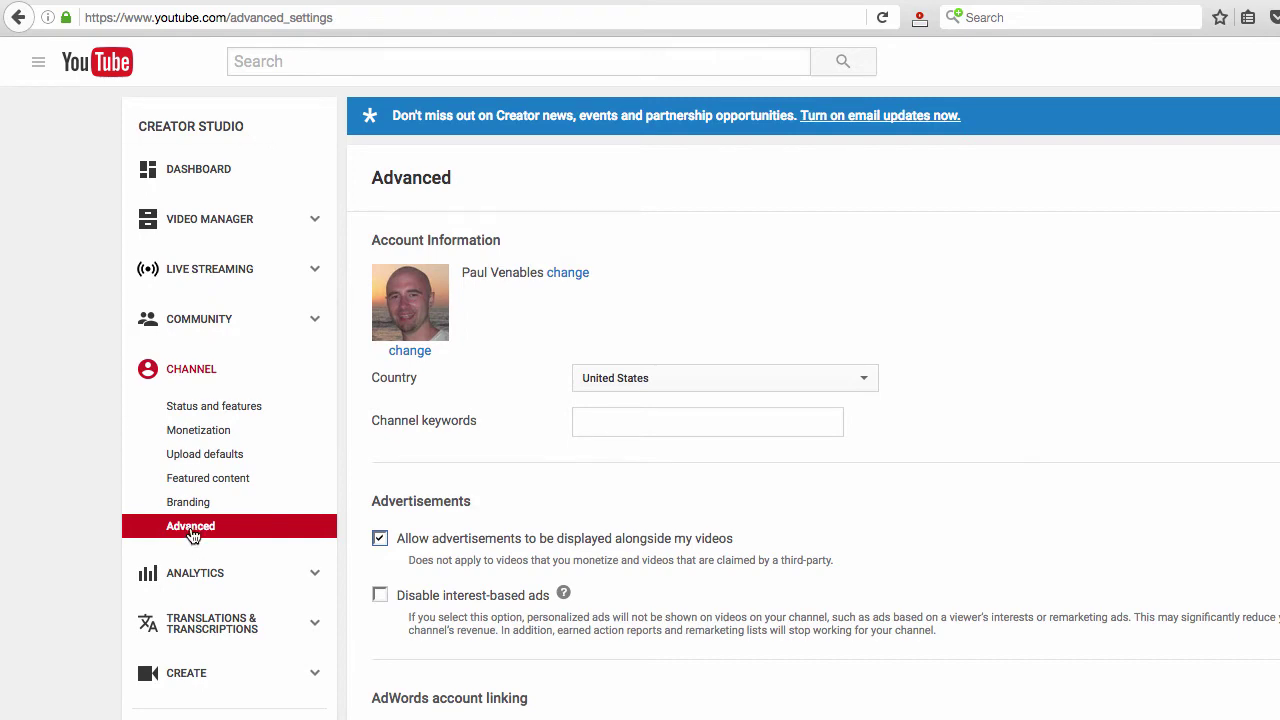
# Step: Review the channel's advanced settings, examining the associated website section
pyautogui.scroll(-5, 95, 505)
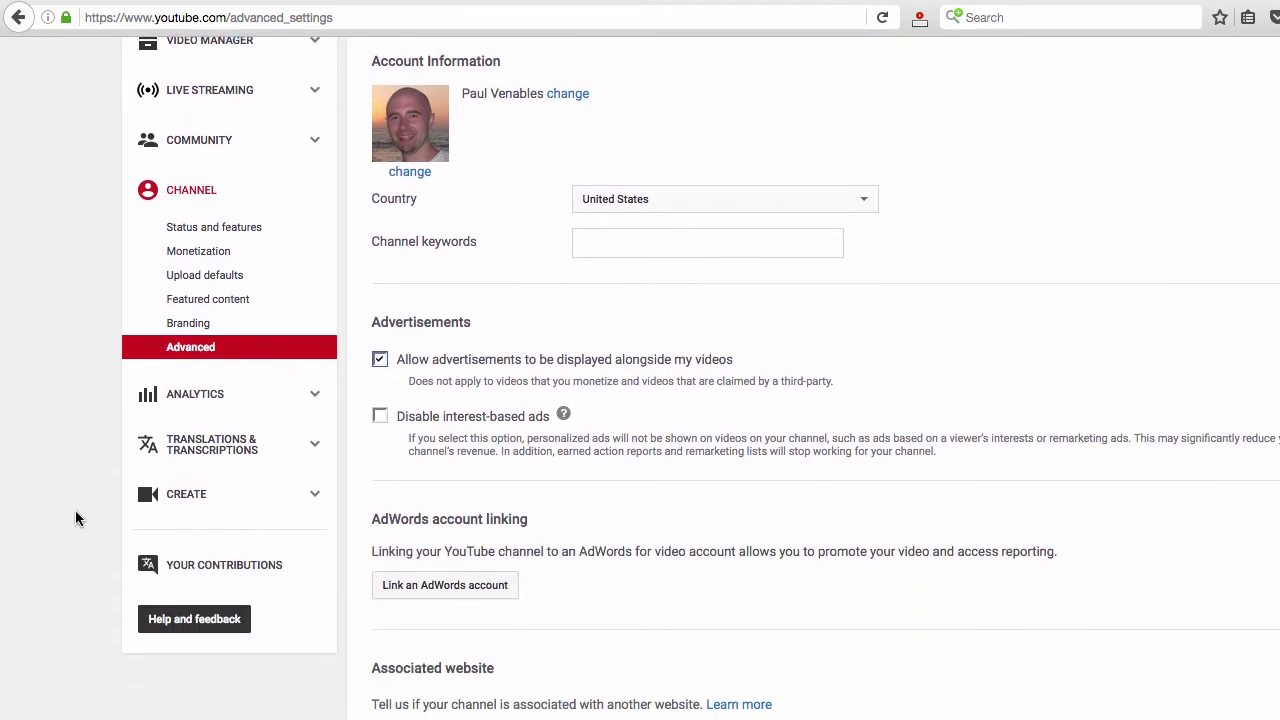
pyautogui.scroll(-1, 77, 517)
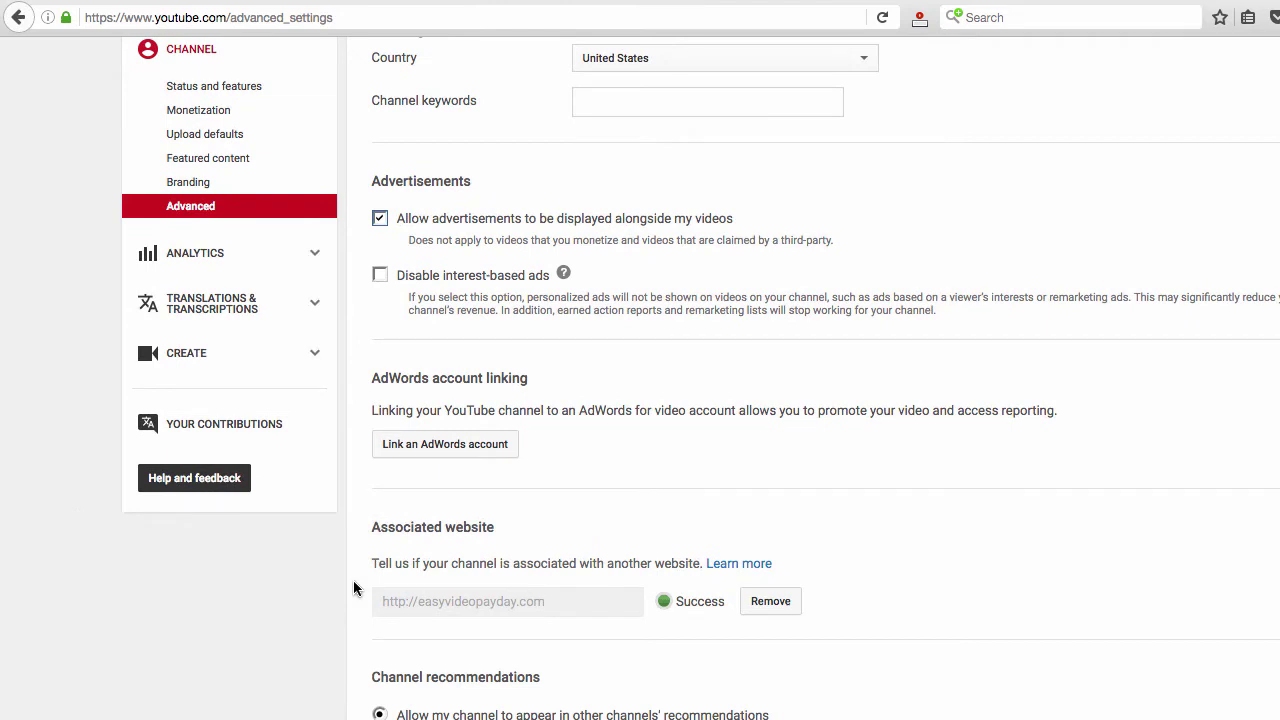
pyautogui.moveTo(375, 536); pyautogui.dragTo(489, 529)
pyautogui.click(495, 530)
pyautogui.scroll(5, 505, 478)
pyautogui.scroll(1, 511, 474)
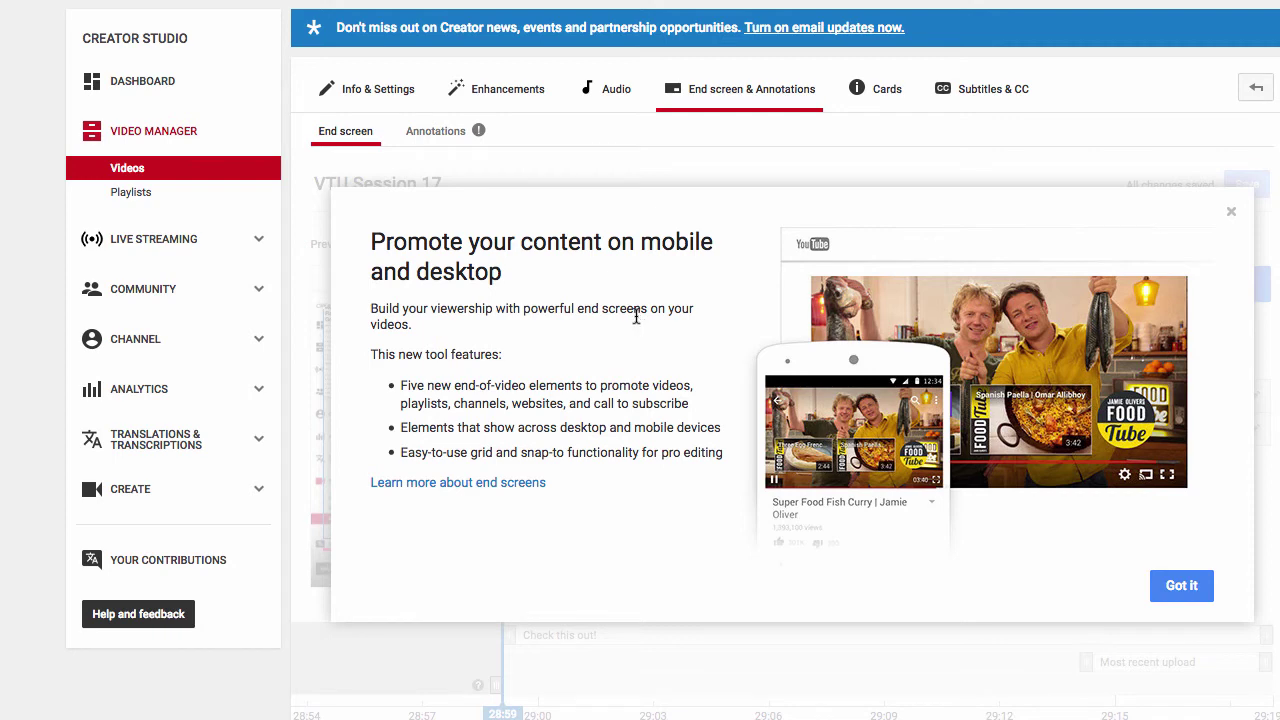
# Step: Dismiss the end screen introduction and review the element types that can be added to the video
pyautogui.click(1181, 587)
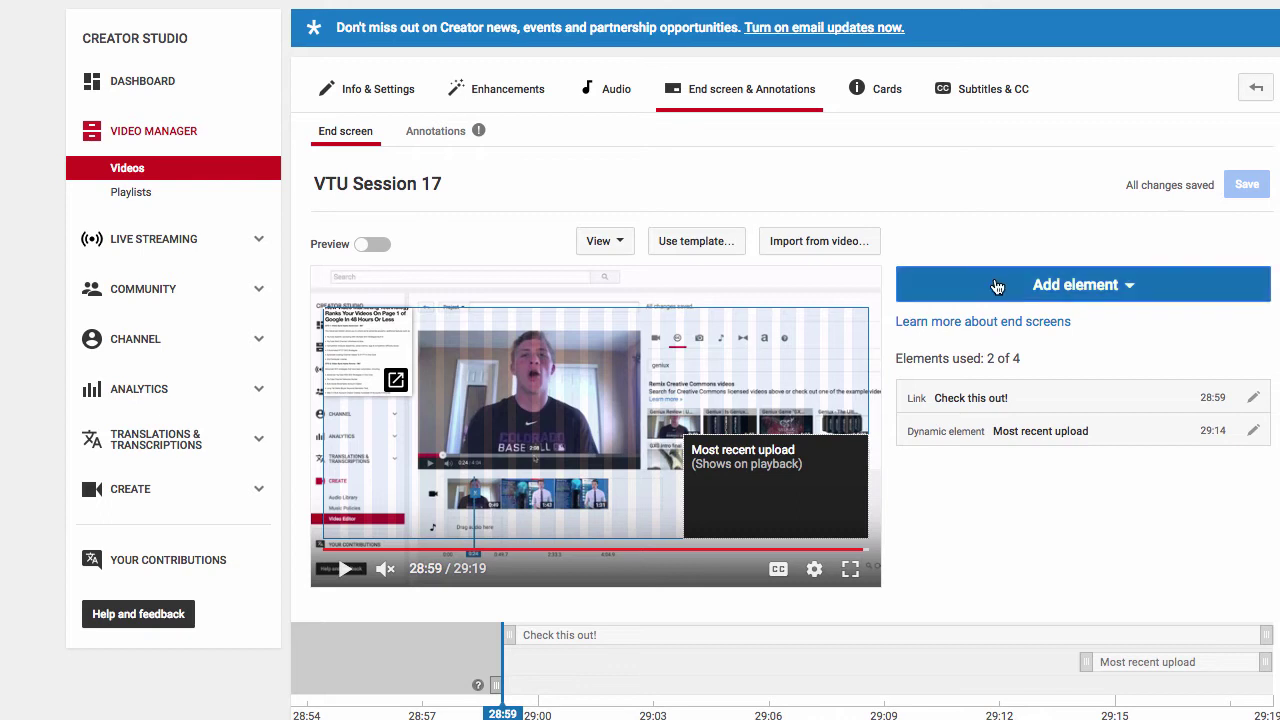
pyautogui.click(1066, 290)
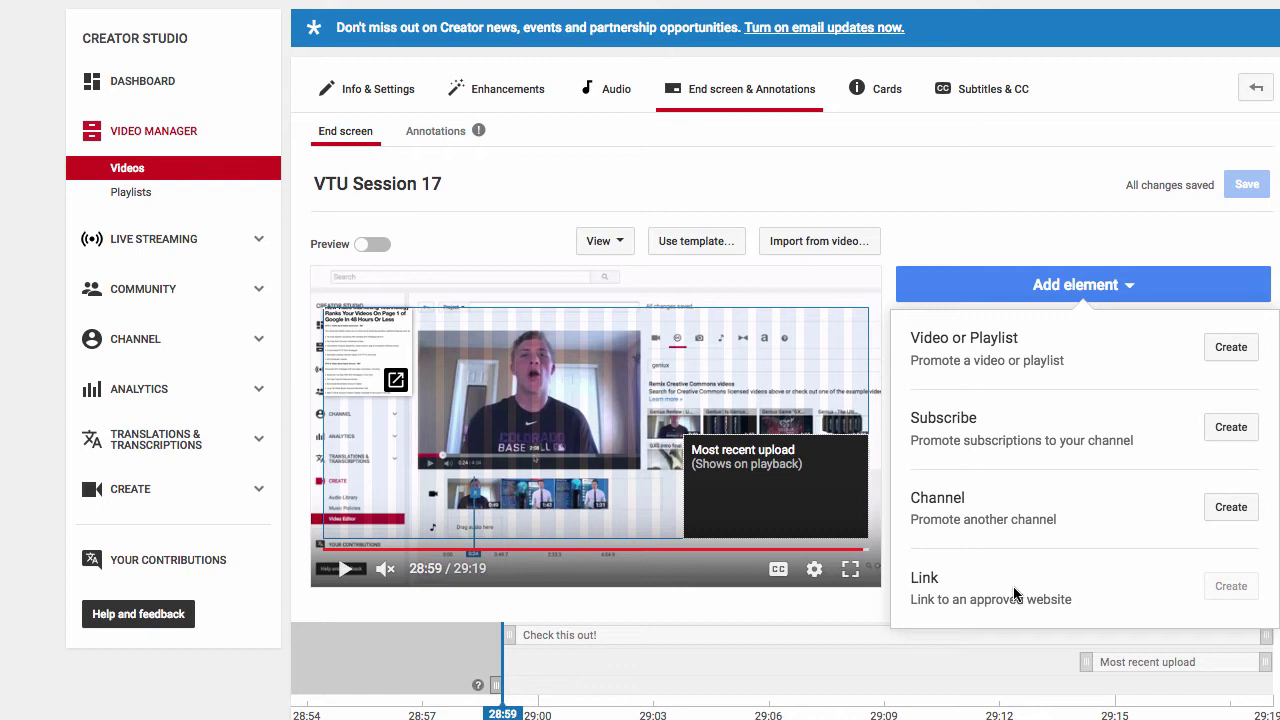
pyautogui.moveTo(1252, 587)
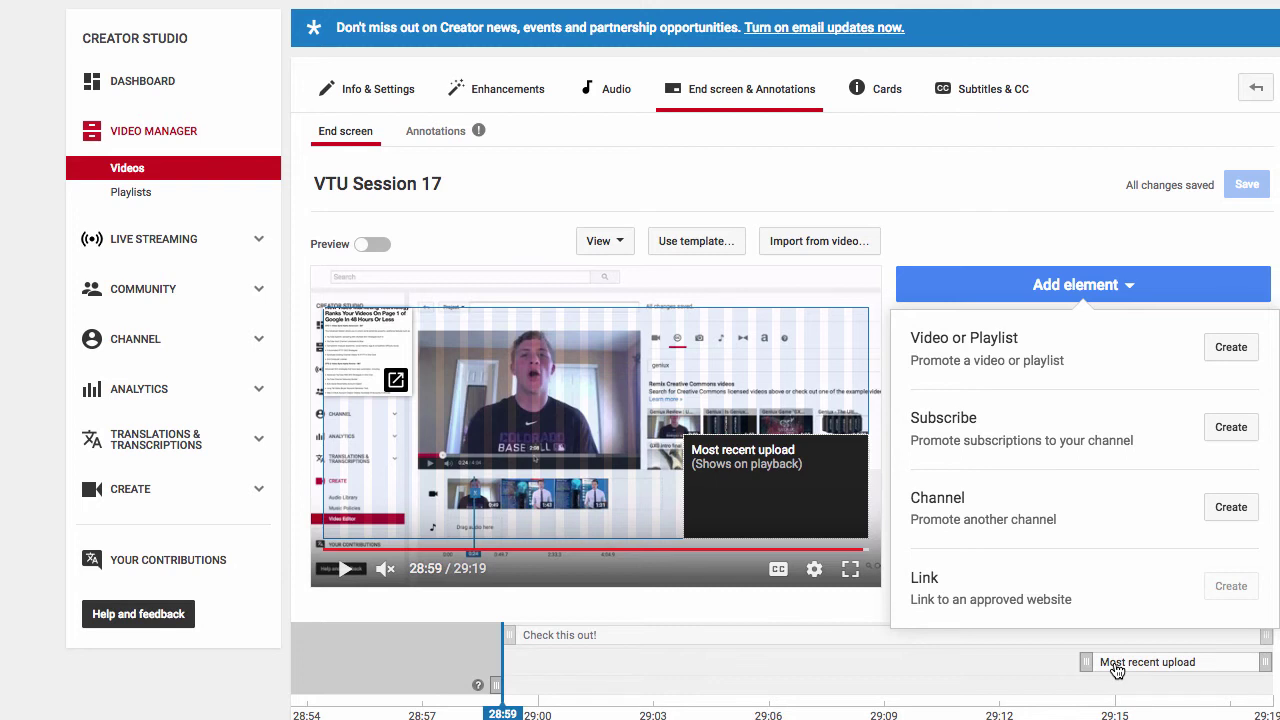
pyautogui.click(1149, 608)
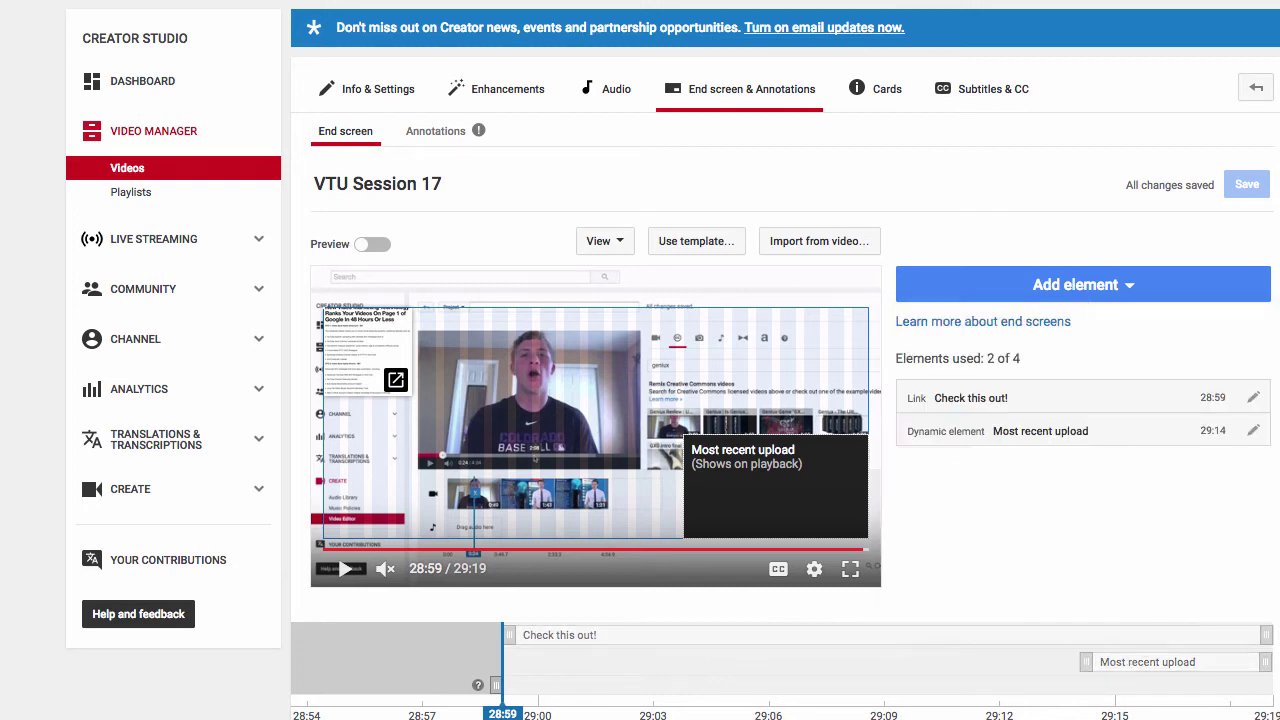
# Step: Inspect the "Check this out!" and "Most recent upload" elements on the end screen timeline
pyautogui.click(553, 643)
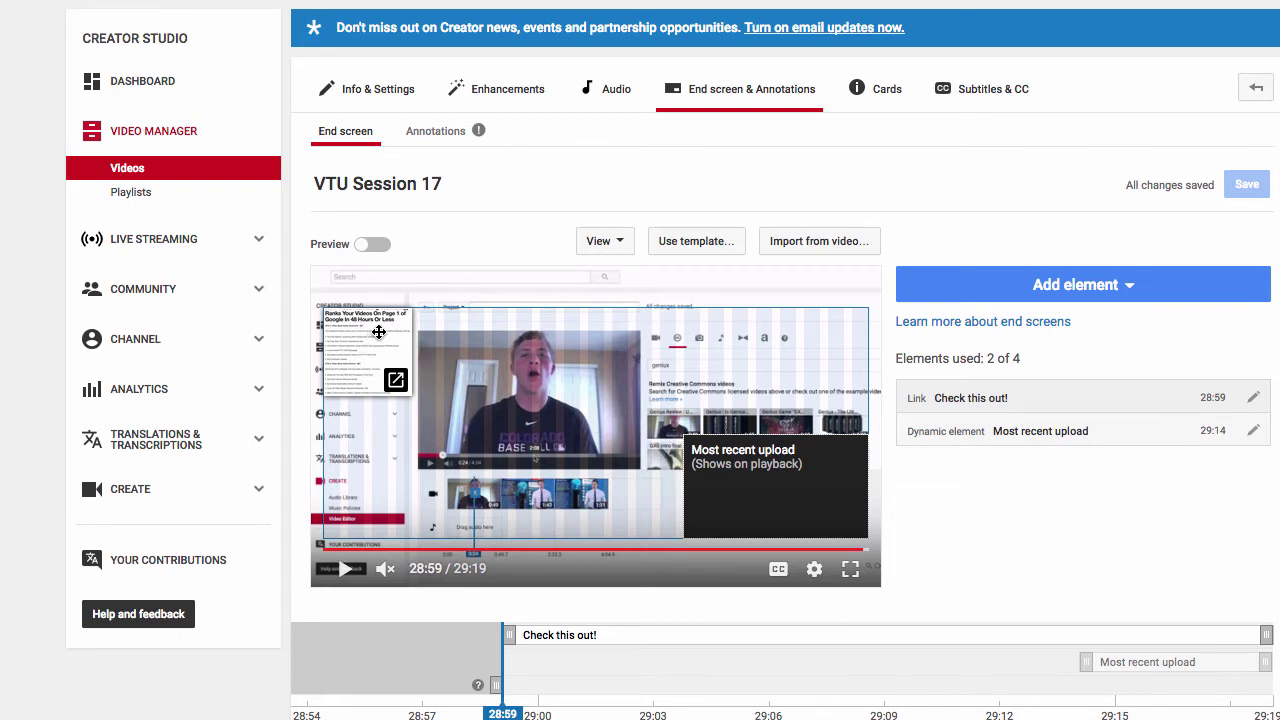
pyautogui.click(1118, 662)
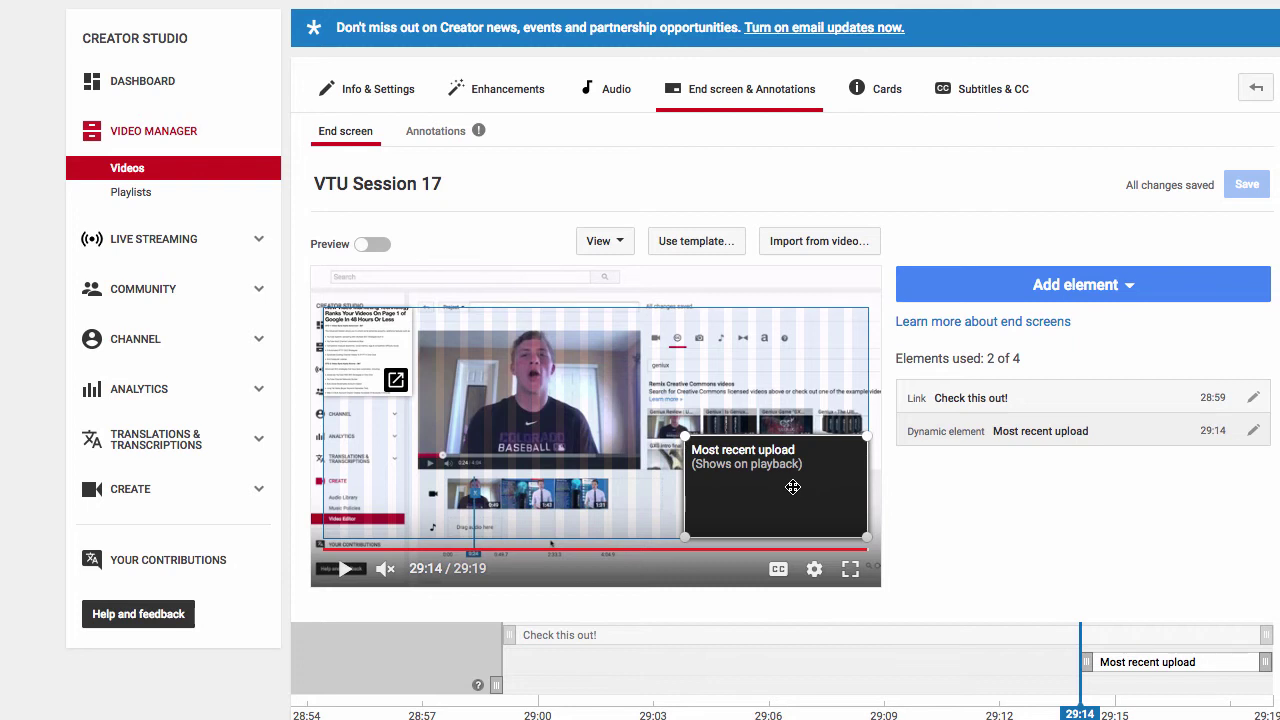
pyautogui.click(556, 636)
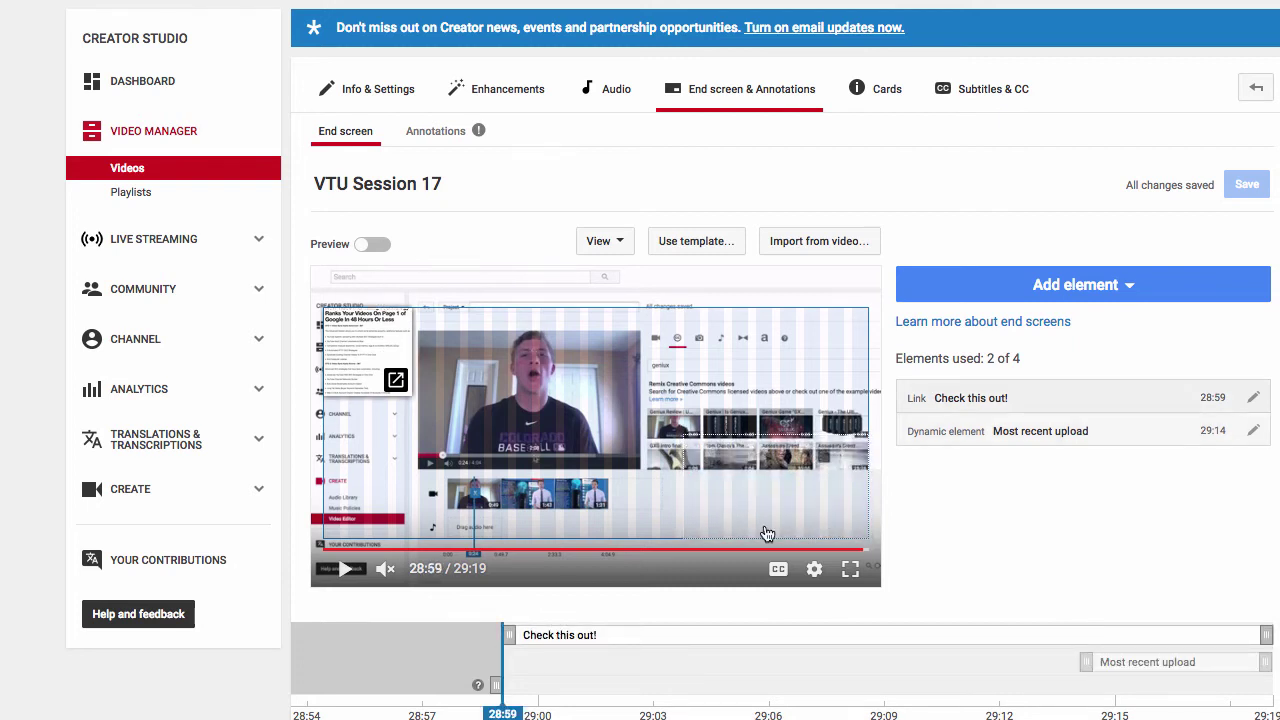
# Step: Delete the "Most recent upload" element from the end screen
pyautogui.click(1105, 664)
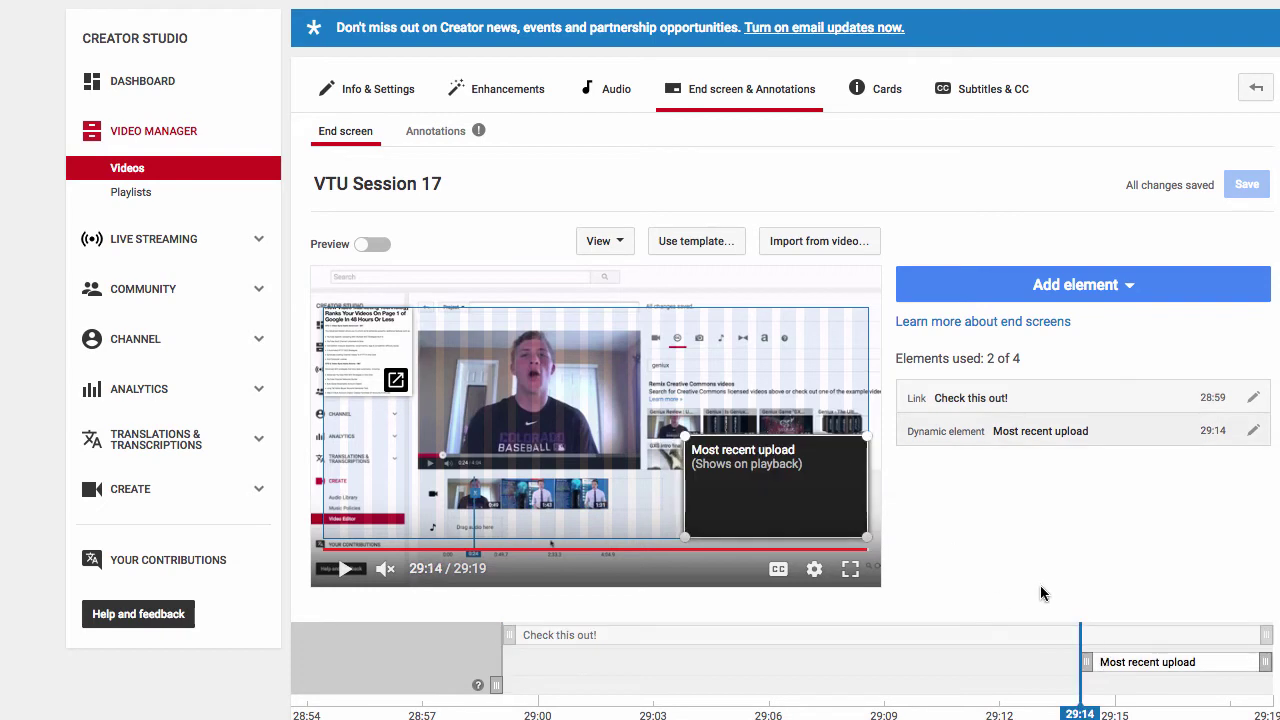
pyautogui.click(1253, 431)
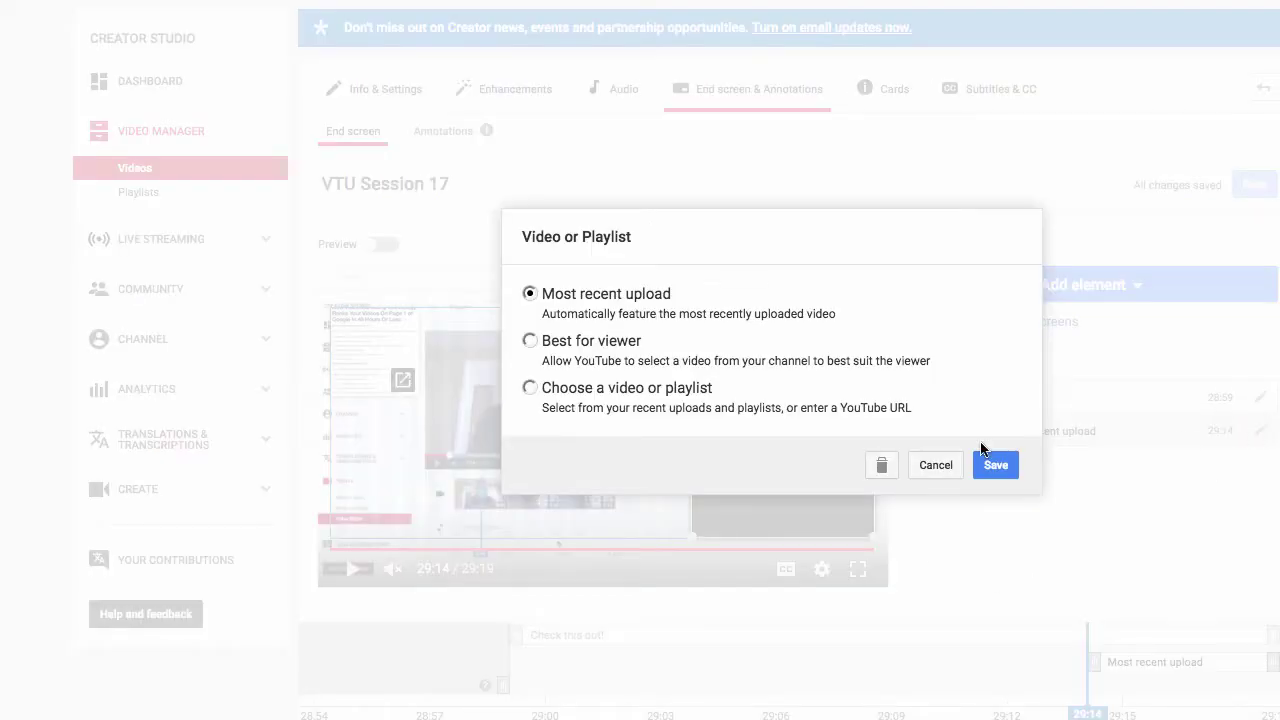
pyautogui.click(884, 468)
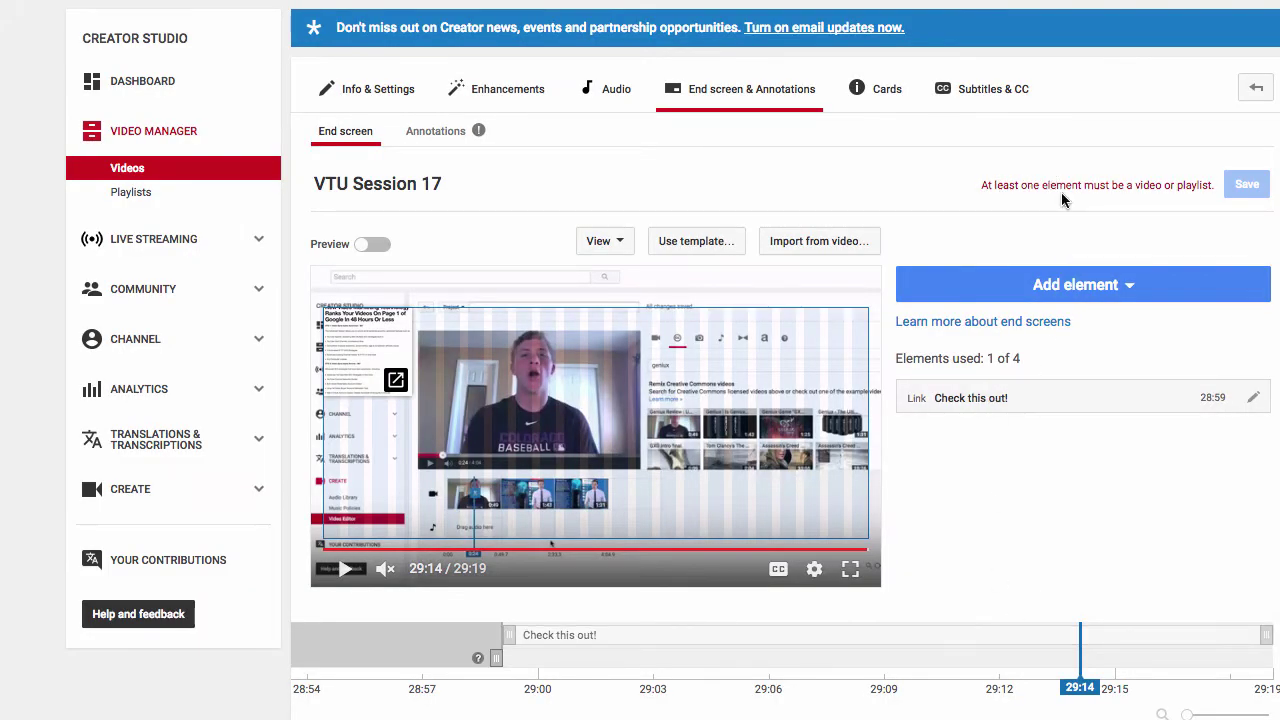
pyautogui.moveTo(1138, 190); pyautogui.dragTo(1173, 192)
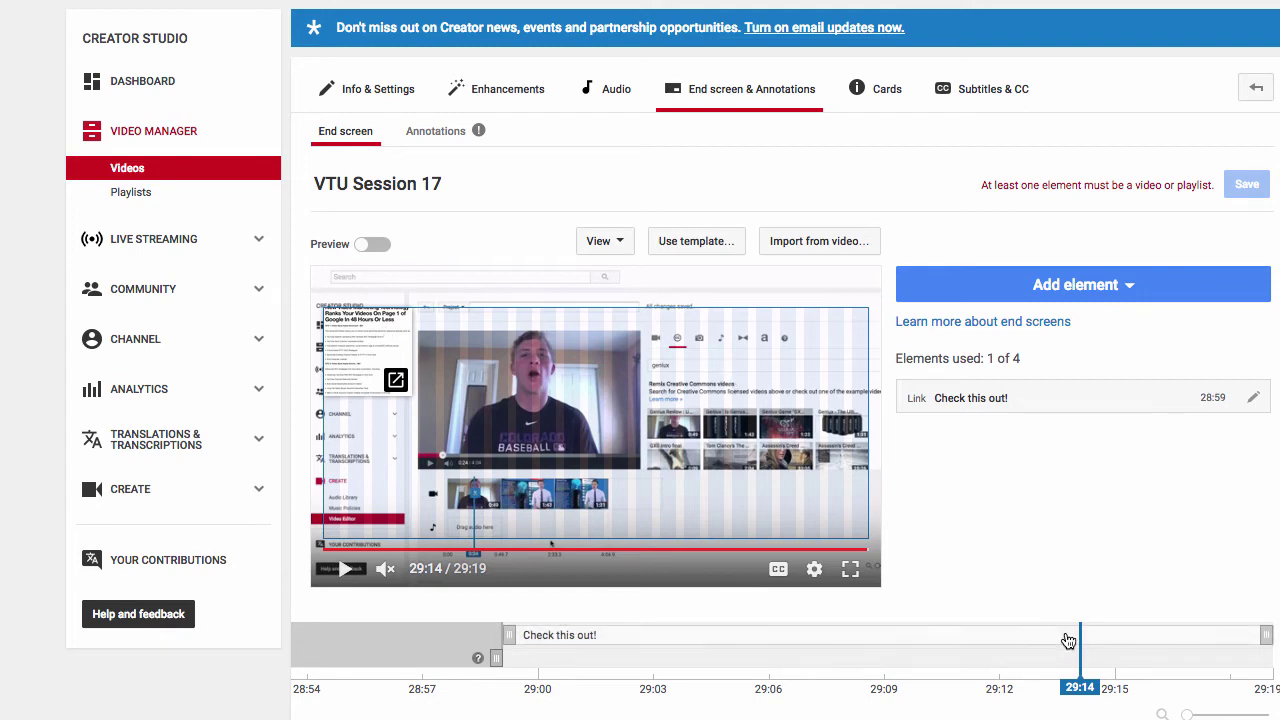
# Step: Add a video element featuring the most recent upload and place it in the lower-right corner of the video frame
pyautogui.click(1080, 300)
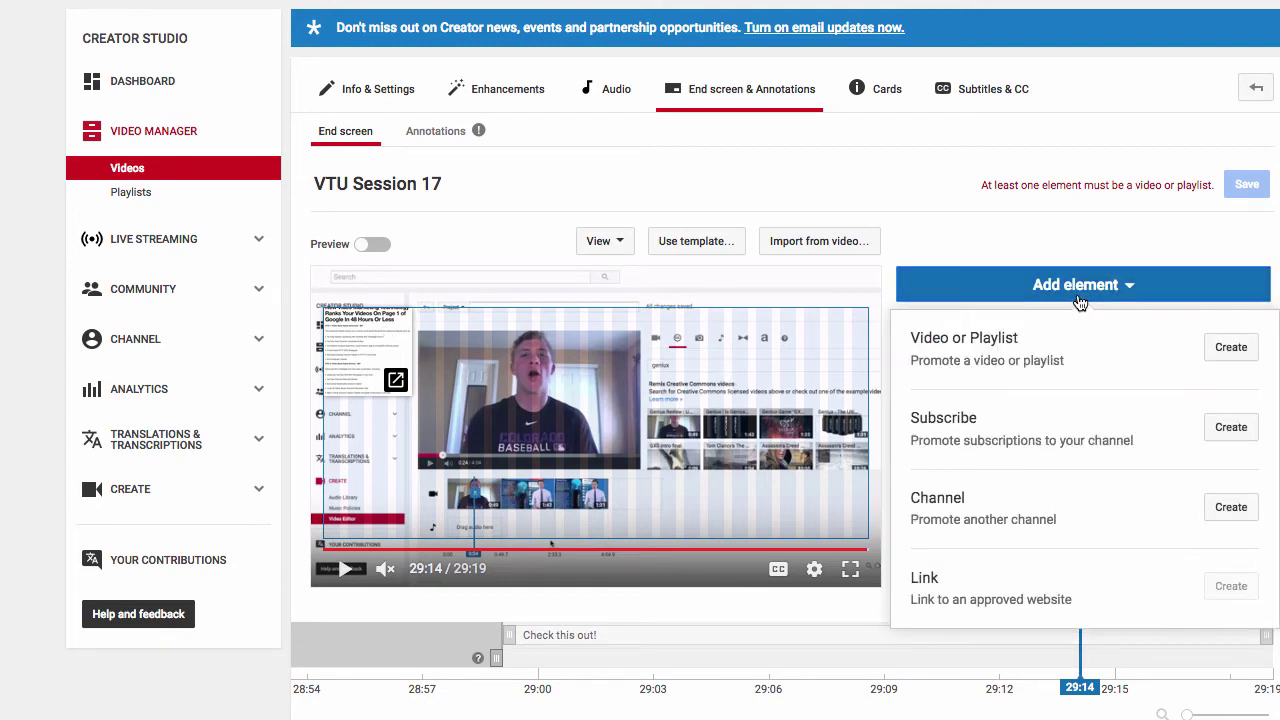
pyautogui.click(1228, 348)
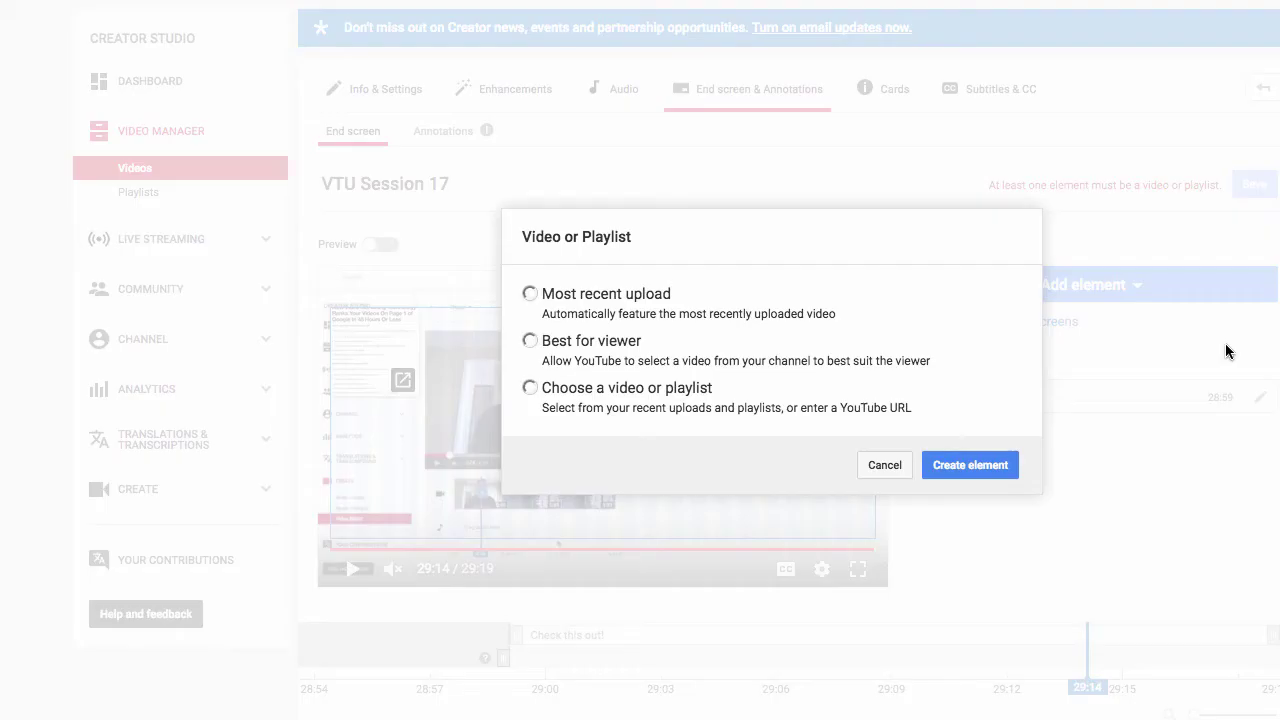
pyautogui.click(530, 294)
pyautogui.click(985, 466)
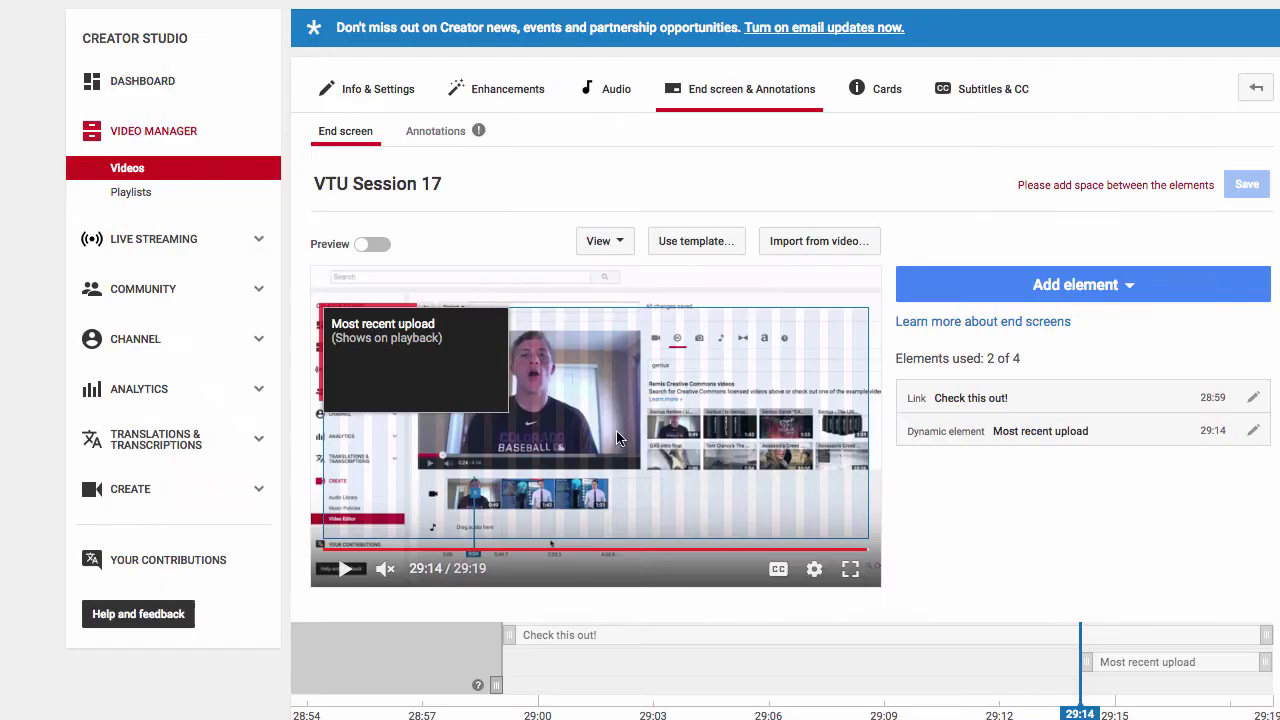
pyautogui.click(769, 480)
pyautogui.moveTo(769, 480); pyautogui.dragTo(821, 511)
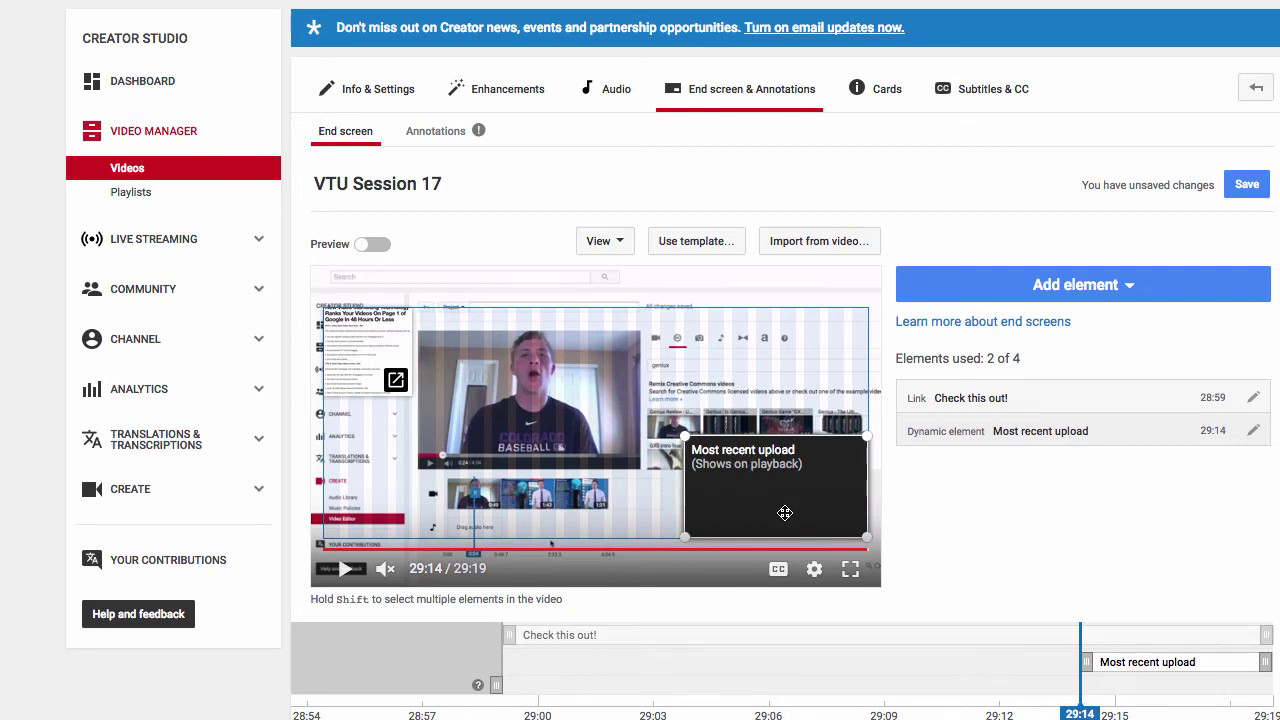
# Step: Open the "Check this out!" link element for editing and examine its title and call-to-action fields
pyautogui.click(749, 638)
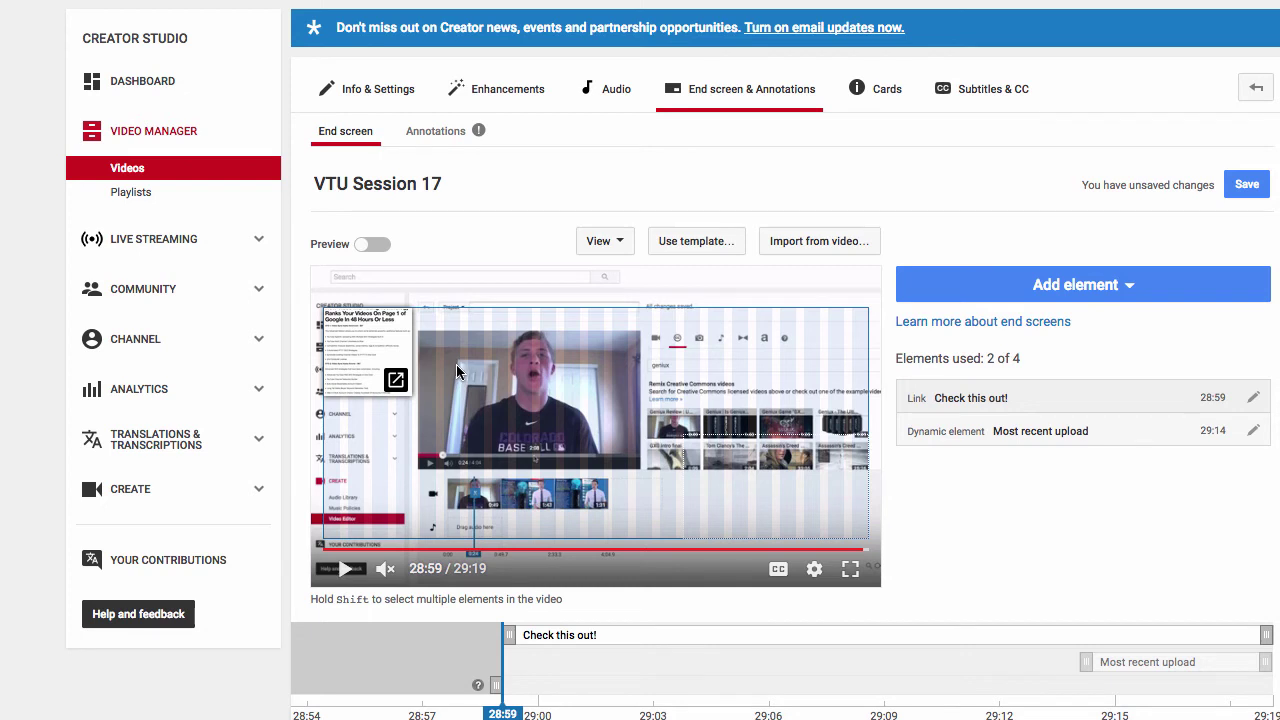
pyautogui.click(1253, 397)
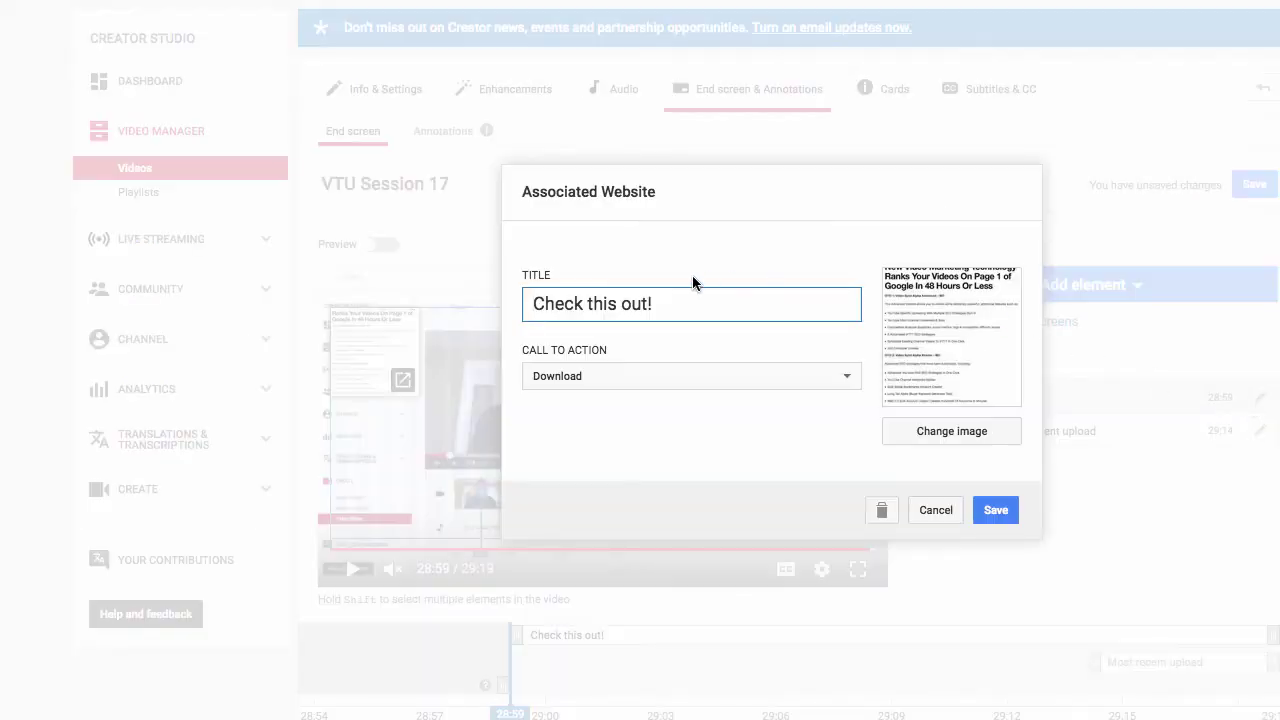
pyautogui.moveTo(665, 306); pyautogui.dragTo(498, 304)
pyautogui.click(770, 298)
pyautogui.doubleClick(671, 303)
pyautogui.click(673, 297)
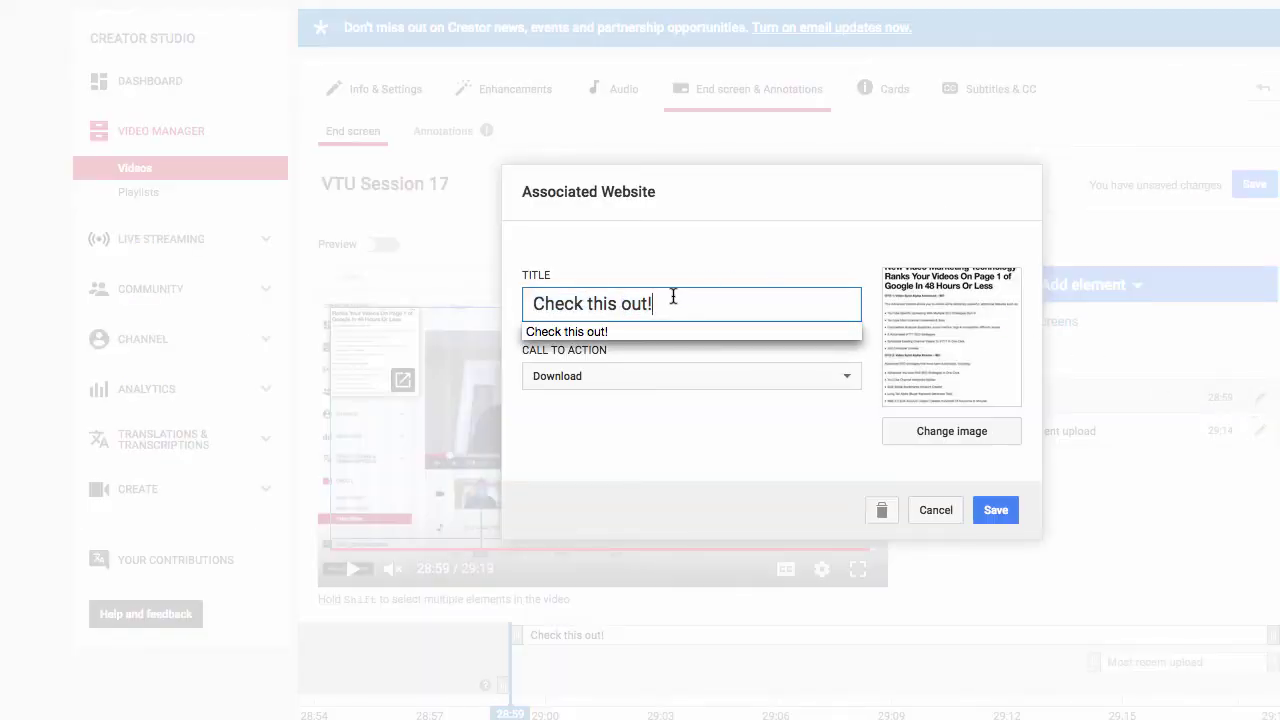
pyautogui.moveTo(655, 304); pyautogui.dragTo(565, 350)
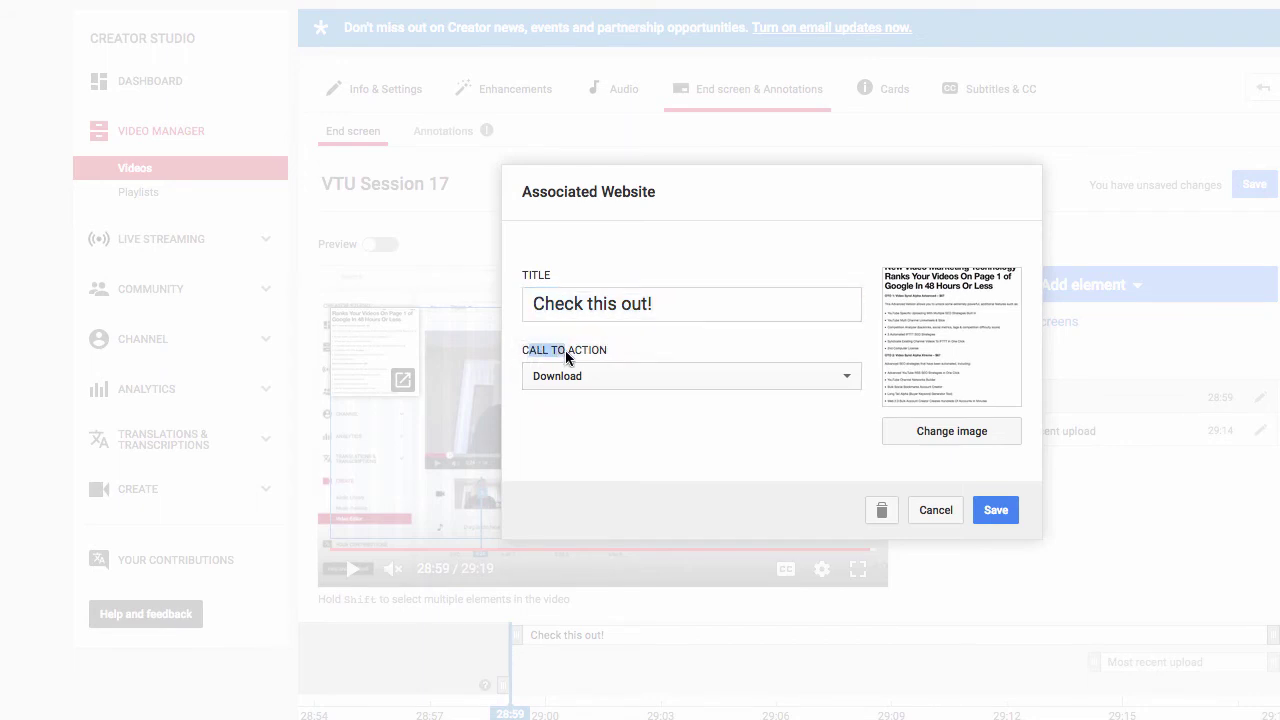
pyautogui.click(553, 350)
pyautogui.click(683, 340)
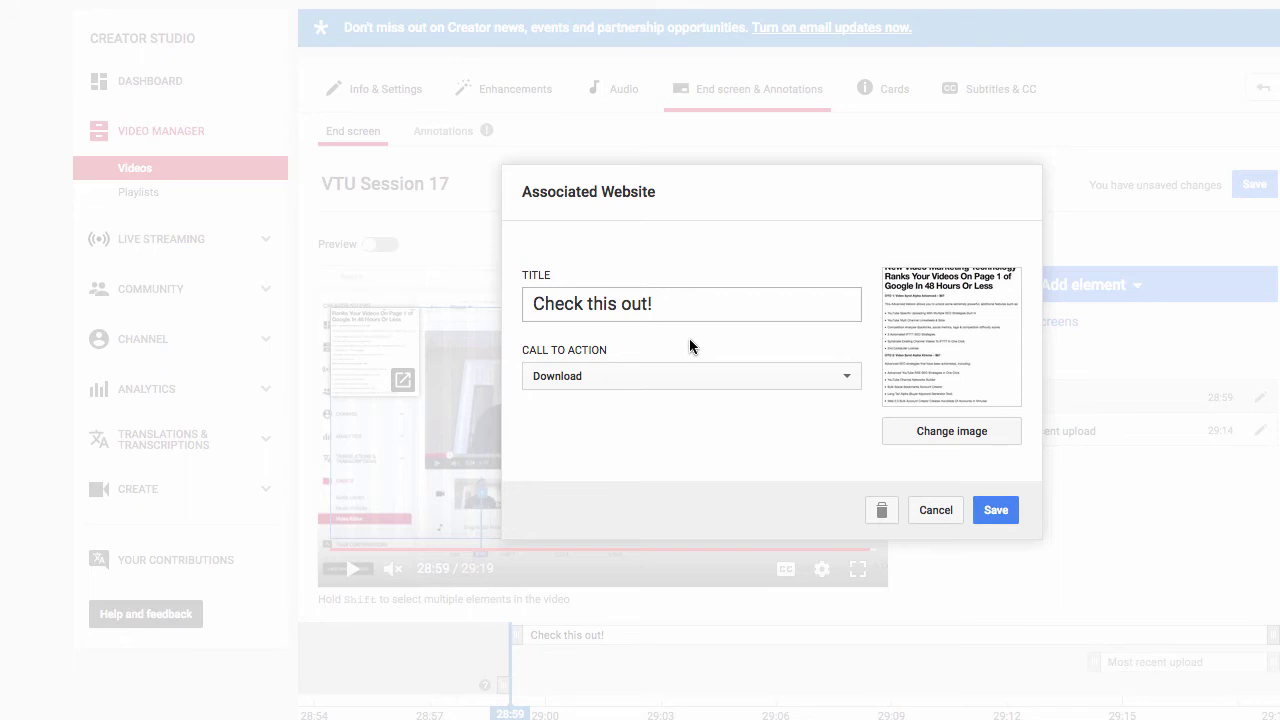
# Step: Choose Download as the link element's call to action
pyautogui.click(604, 370)
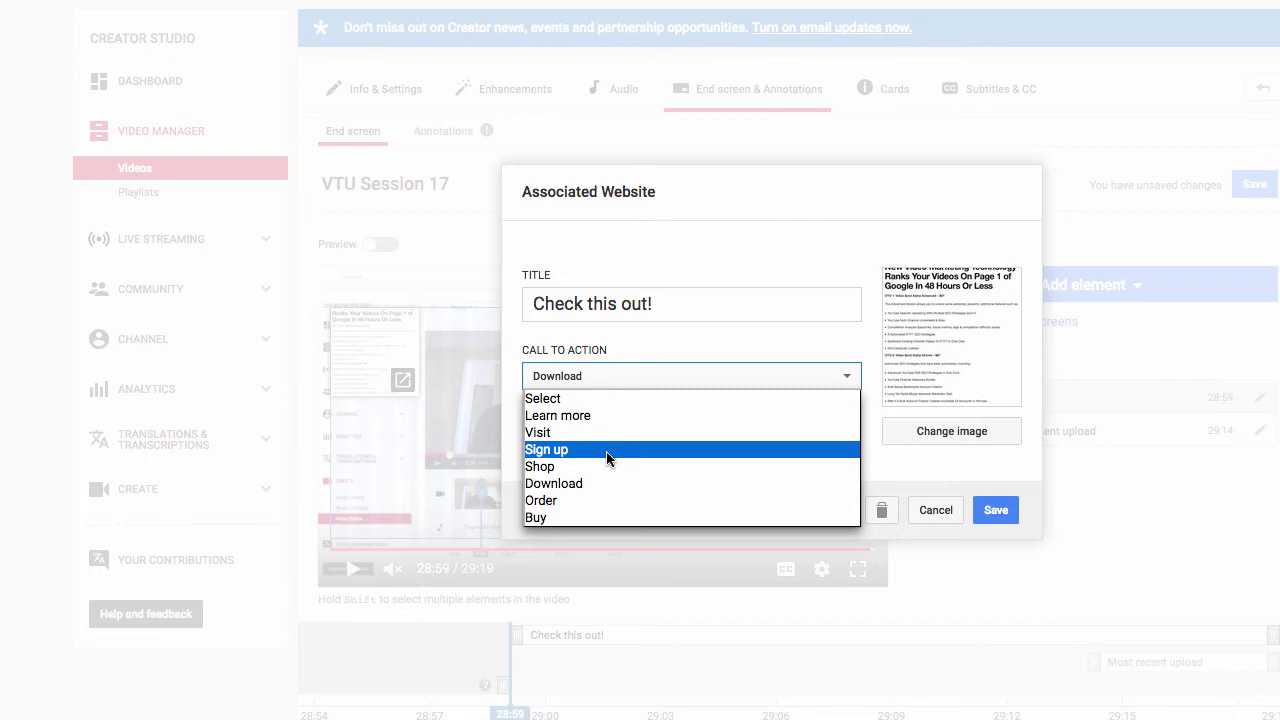
pyautogui.click(588, 486)
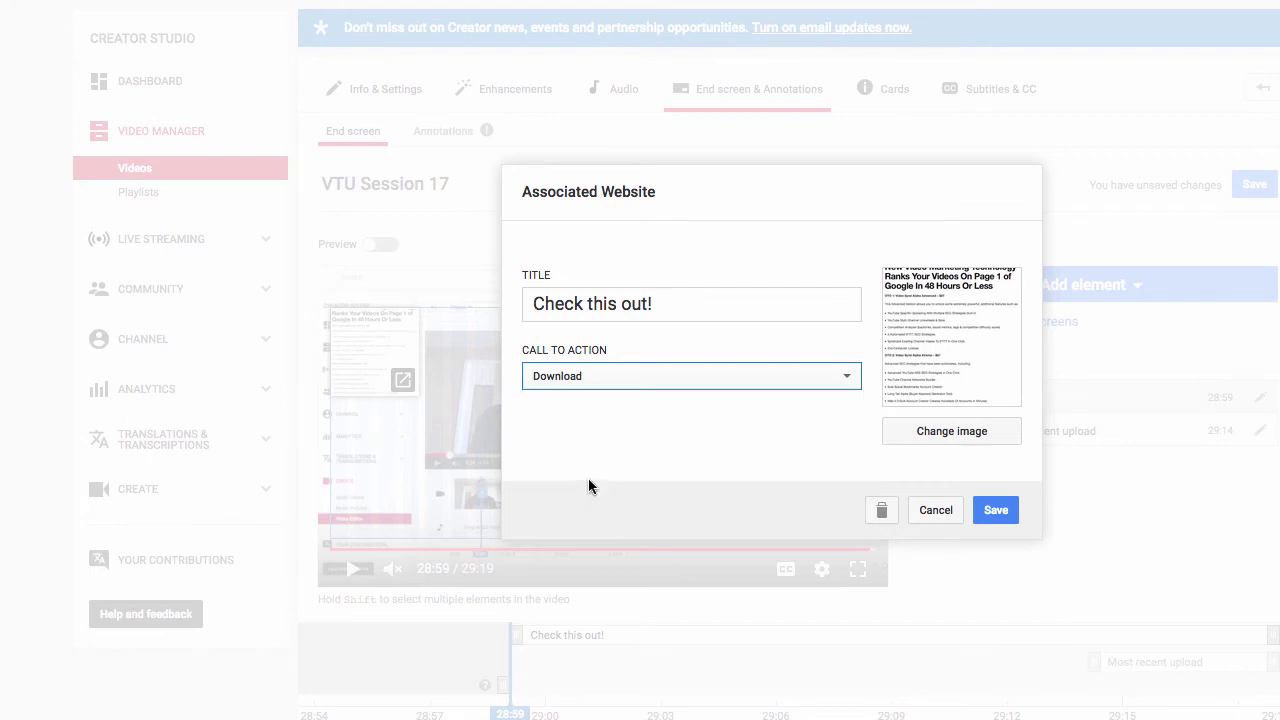
pyautogui.click(689, 303)
pyautogui.click(683, 377)
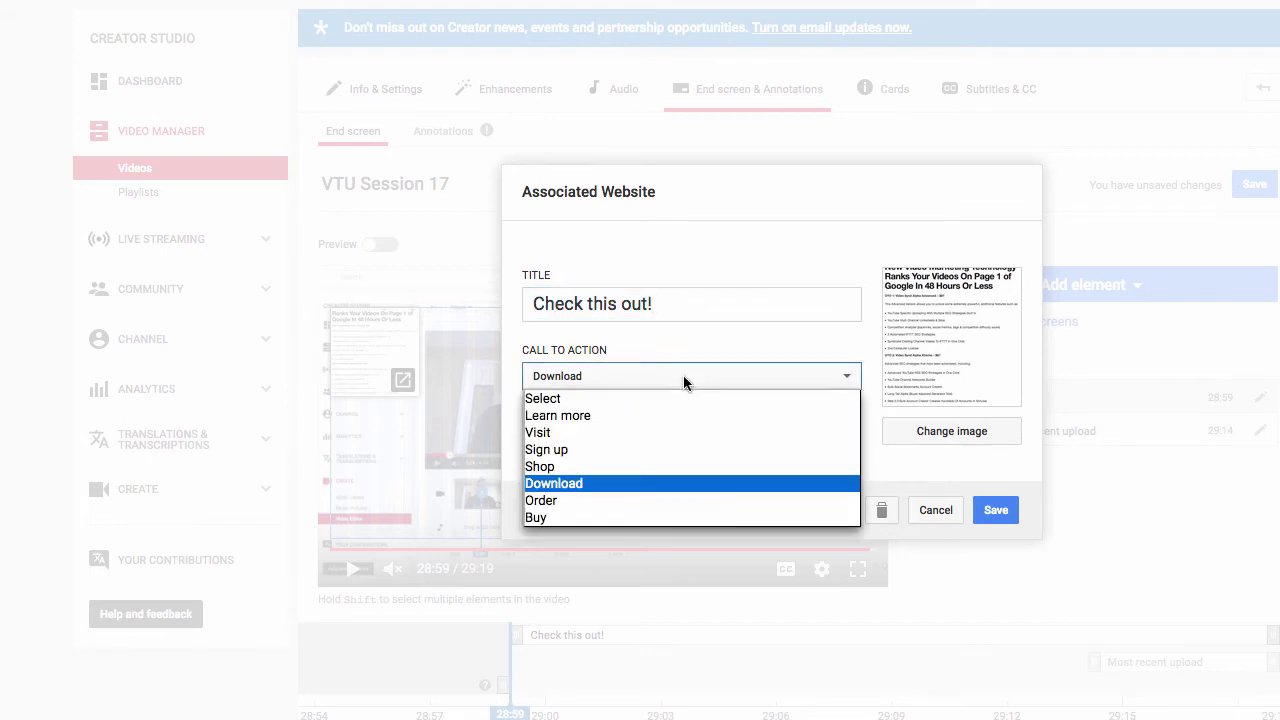
pyautogui.click(578, 484)
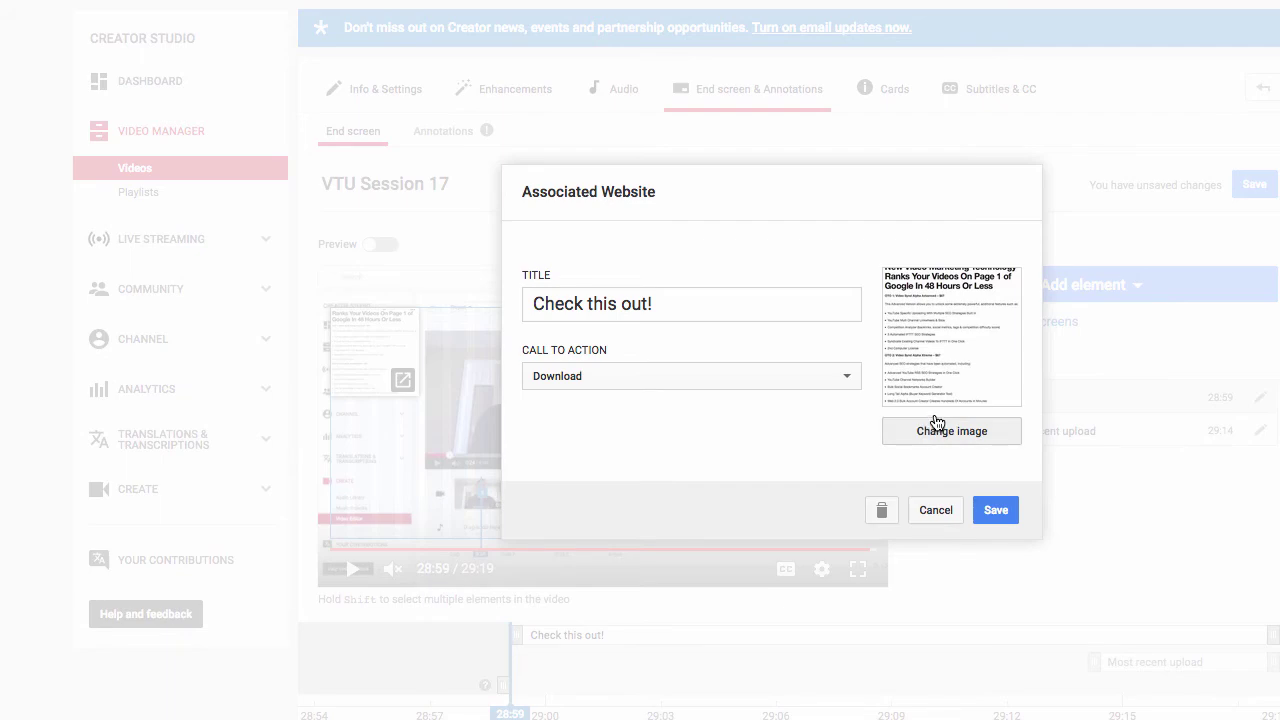
# Step: Try to replace the link element's image with Screen Shot 2016-07-27 at 3.10.07 PM, checking the file's dimensions
pyautogui.click(934, 422)
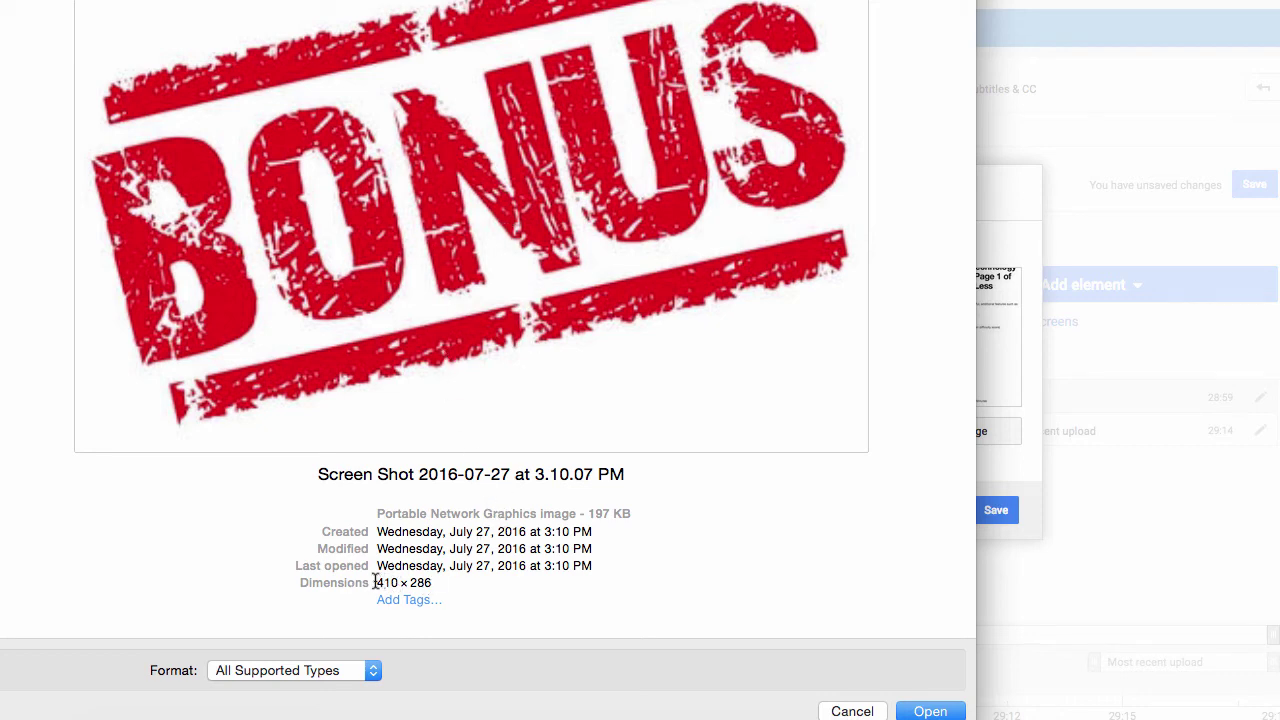
pyautogui.moveTo(409, 583); pyautogui.dragTo(443, 583)
pyautogui.click(443, 583)
pyautogui.click(921, 712)
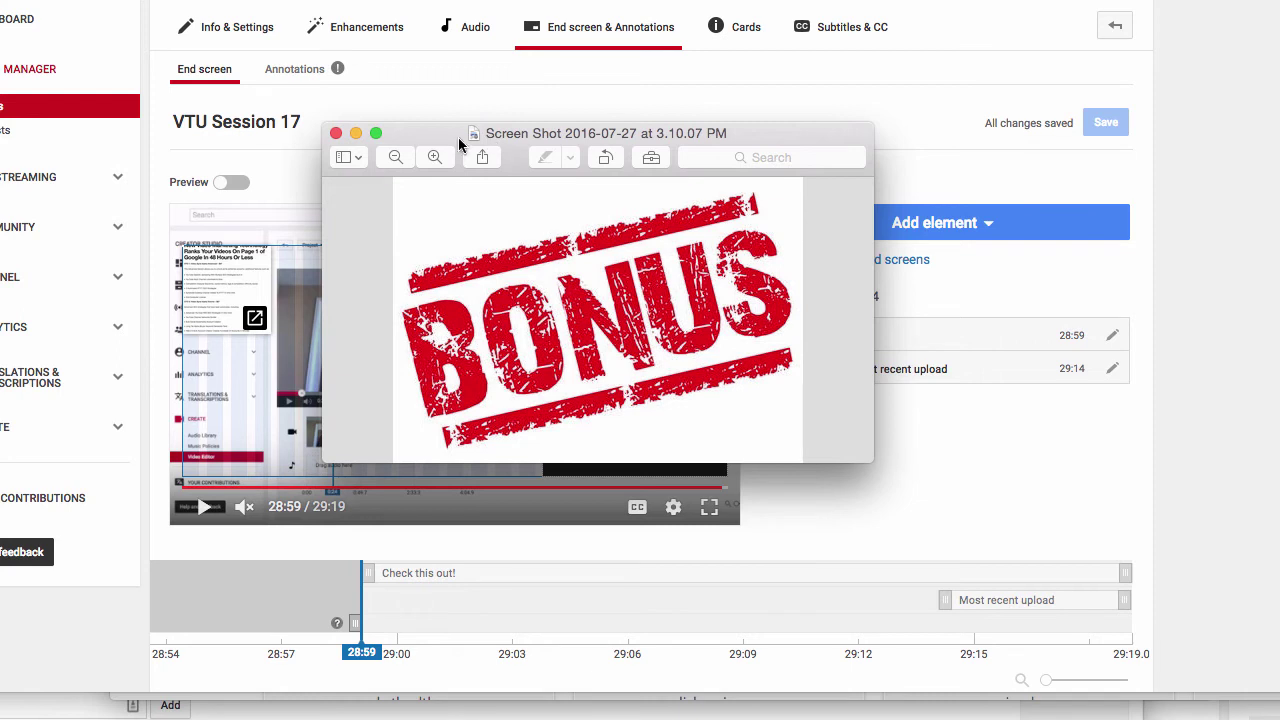
# Step: In Preview, open the size settings of the Bonus screenshot and set its height to 386 pixels
pyautogui.moveTo(459, 145); pyautogui.dragTo(452, 137)
pyautogui.click(60, 2)
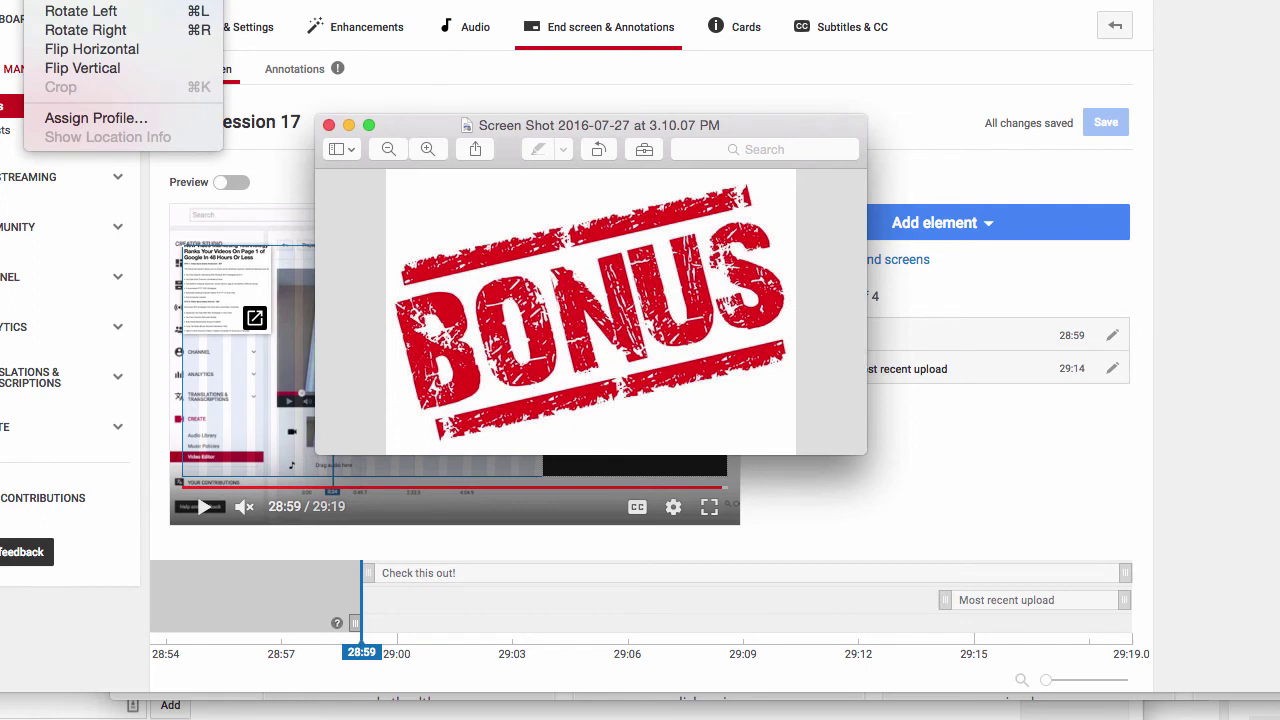
pyautogui.click(90, 0)
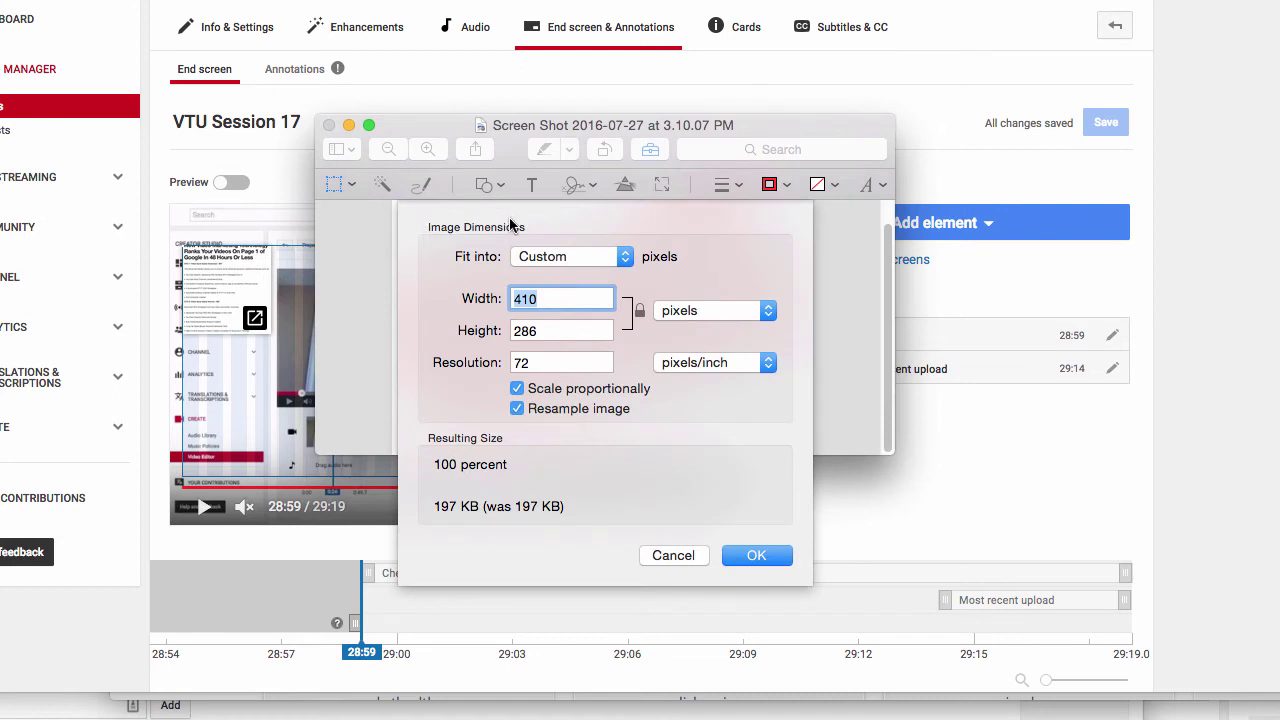
pyautogui.press('Tab')
pyautogui.click(525, 330)
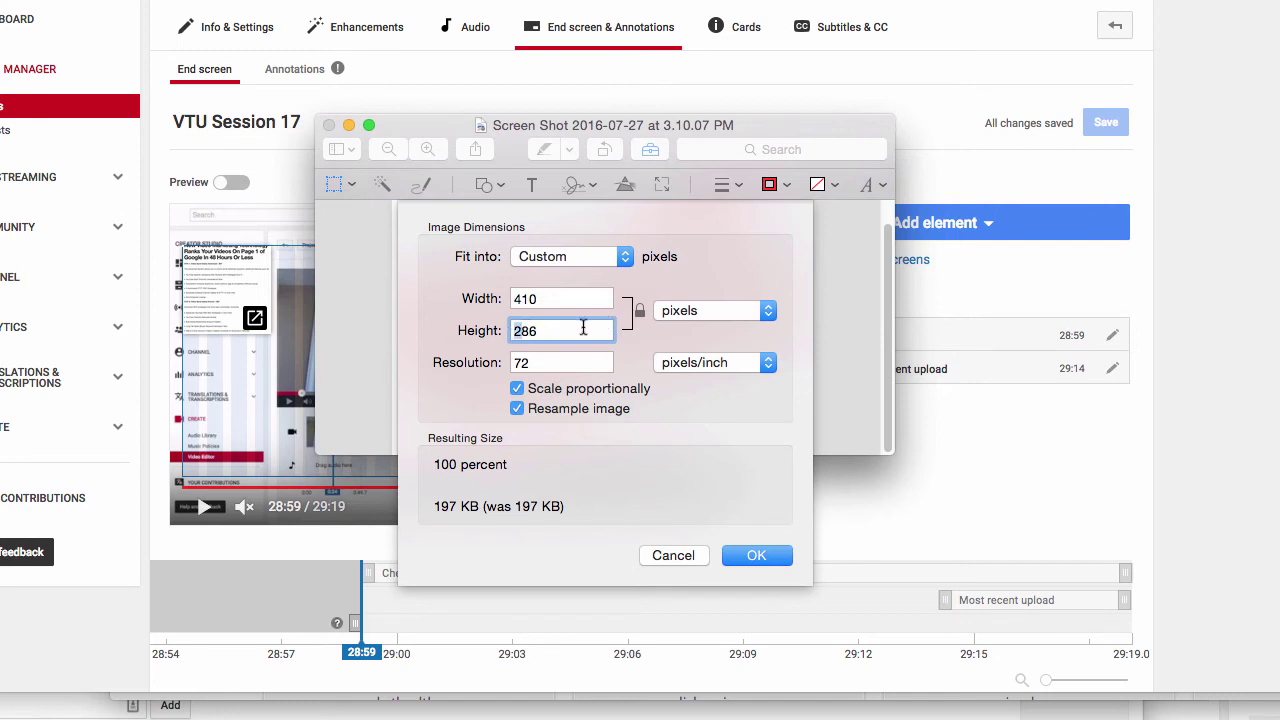
pyautogui.write('386')
# Step: Try to turn off proportional scaling and set the image width to 410 pixels
pyautogui.click(586, 300)
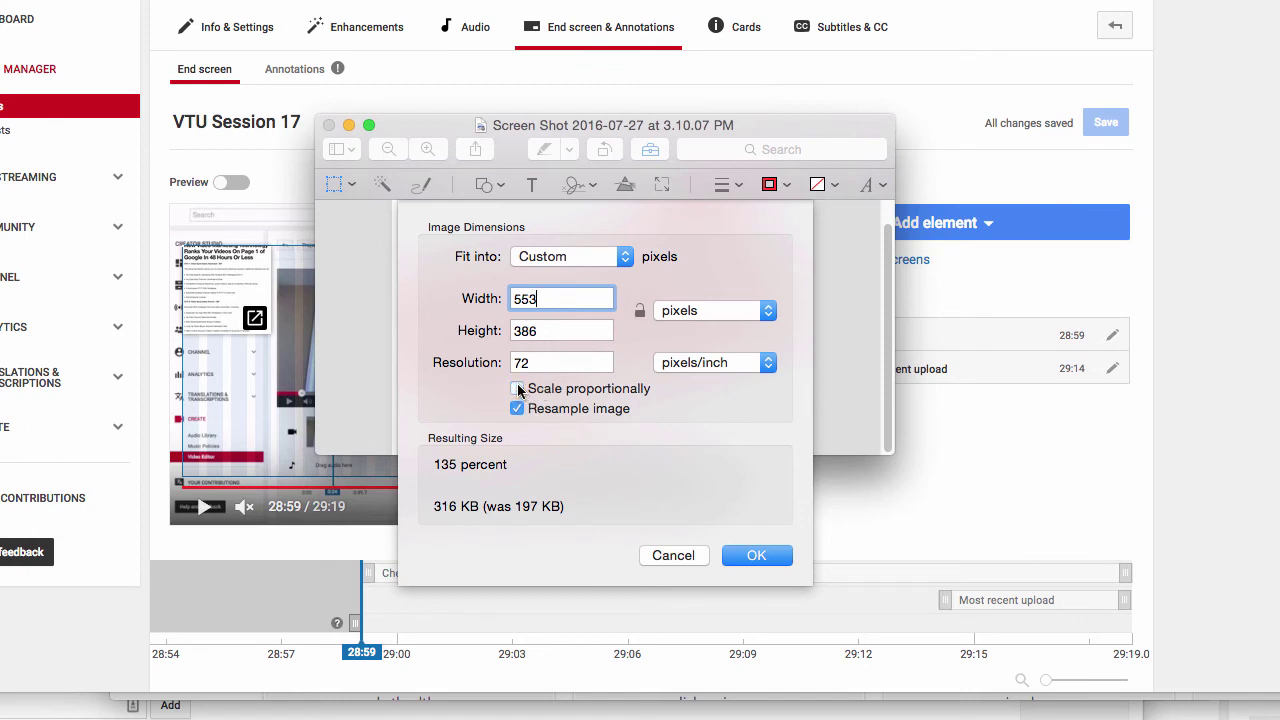
pyautogui.press('BackSpace')
pyautogui.press('BackSpace')
pyautogui.press('BackSpace')
pyautogui.write('410')
# Step: Enter a height of 386 pixels with proportional scaling on and apply the resize to the Bonus image
pyautogui.click(516, 332)
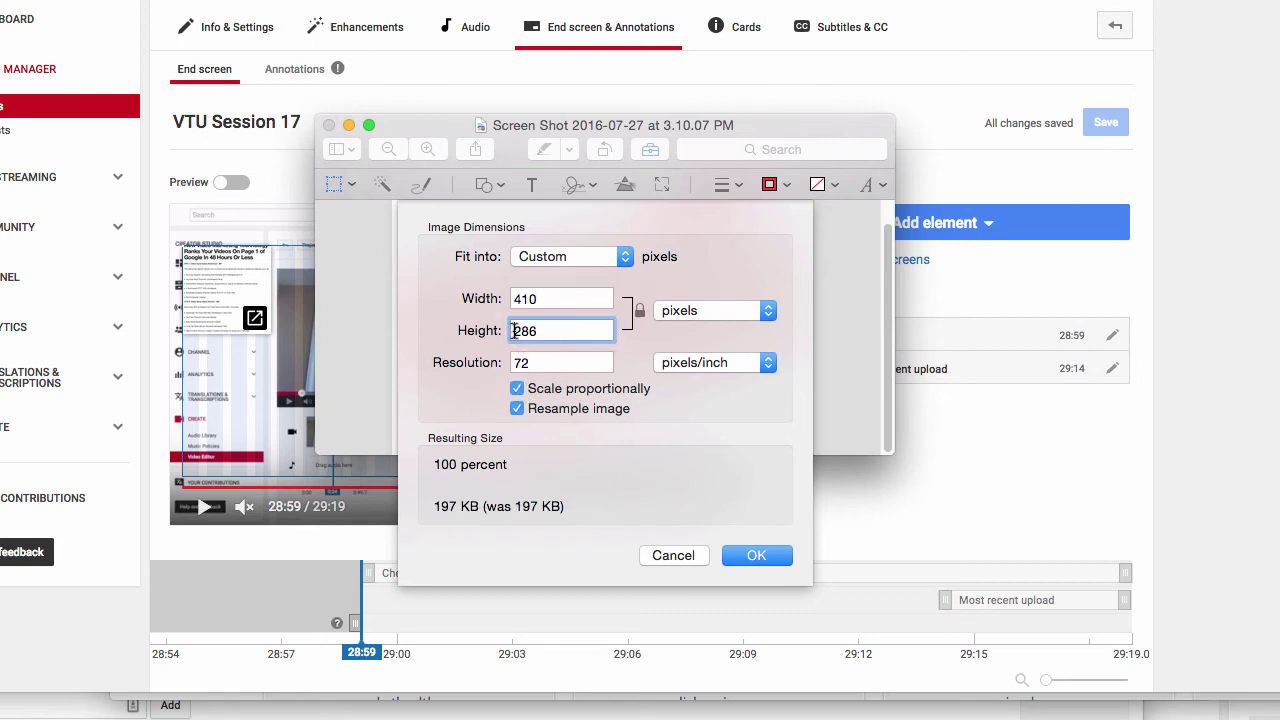
pyautogui.press('BackSpace')
pyautogui.press('BackSpace')
pyautogui.press('BackSpace')
pyautogui.write('386')
pyautogui.click(781, 557)
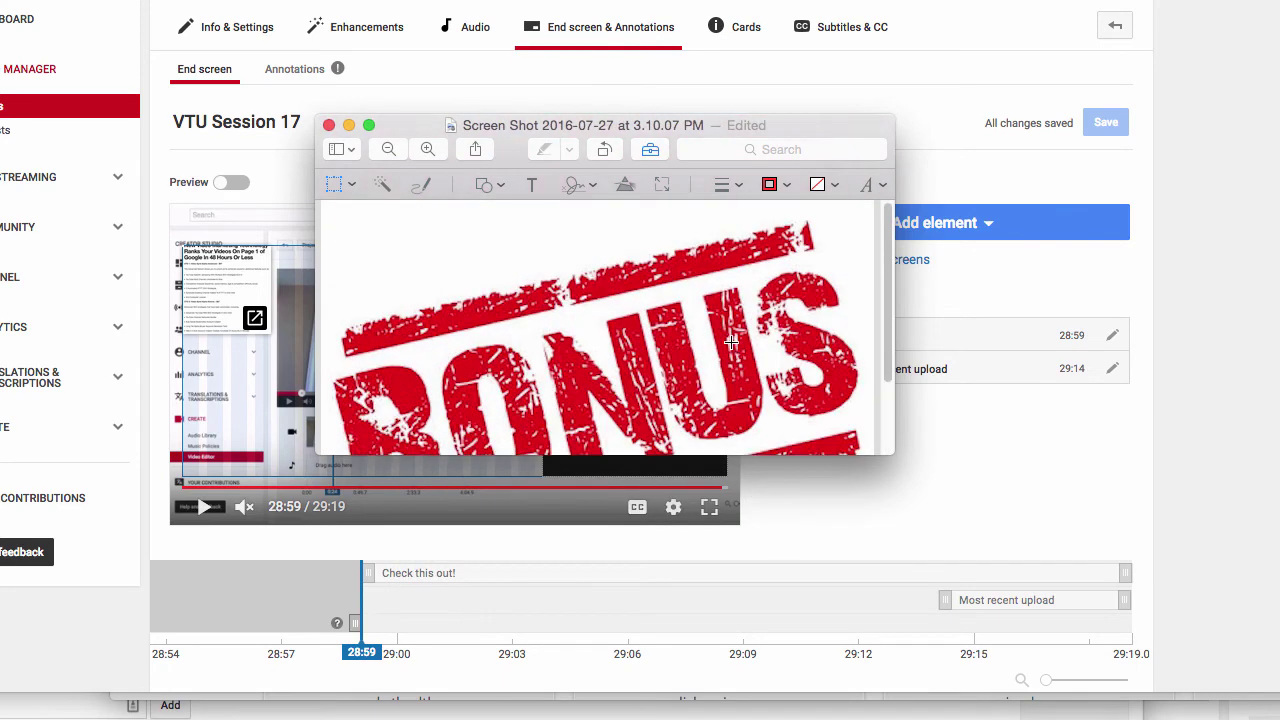
# Step: Close the image in Preview, set Screen Shot 2016-07-27 at 3.10.07 PM as the "Check this out!" link's image, and save the element
pyautogui.click(328, 126)
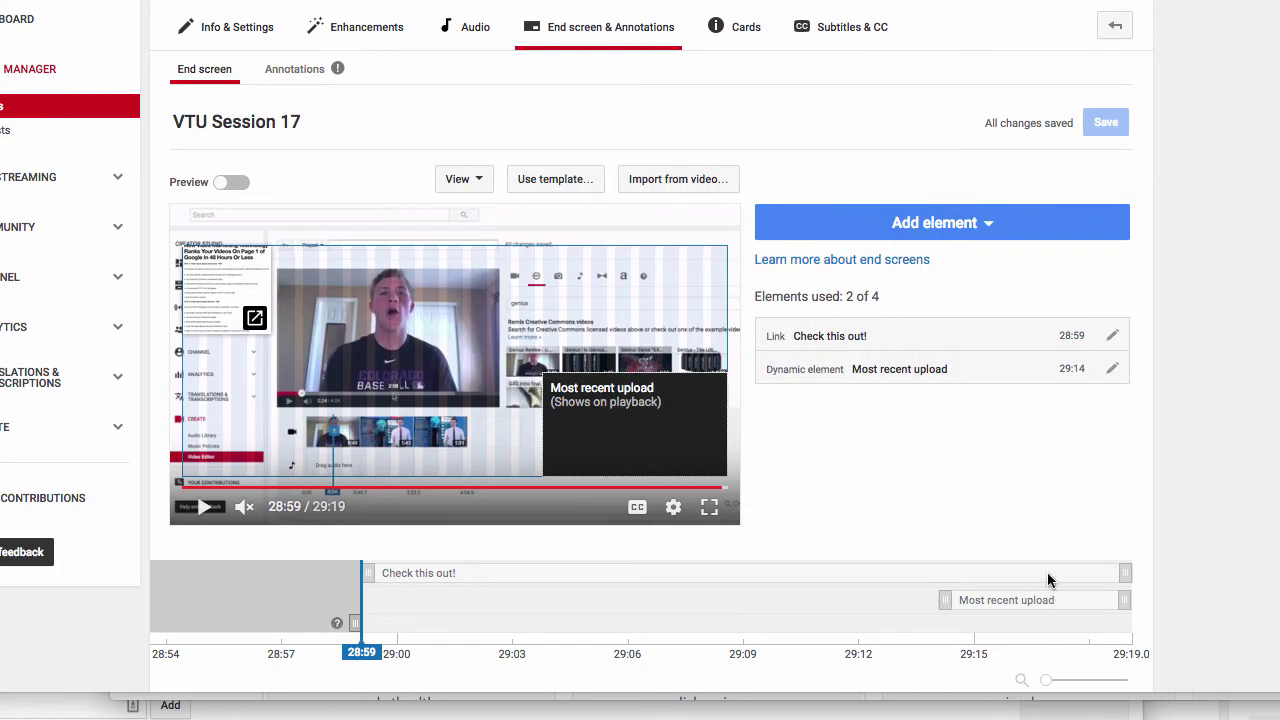
pyautogui.click(1120, 340)
pyautogui.click(817, 370)
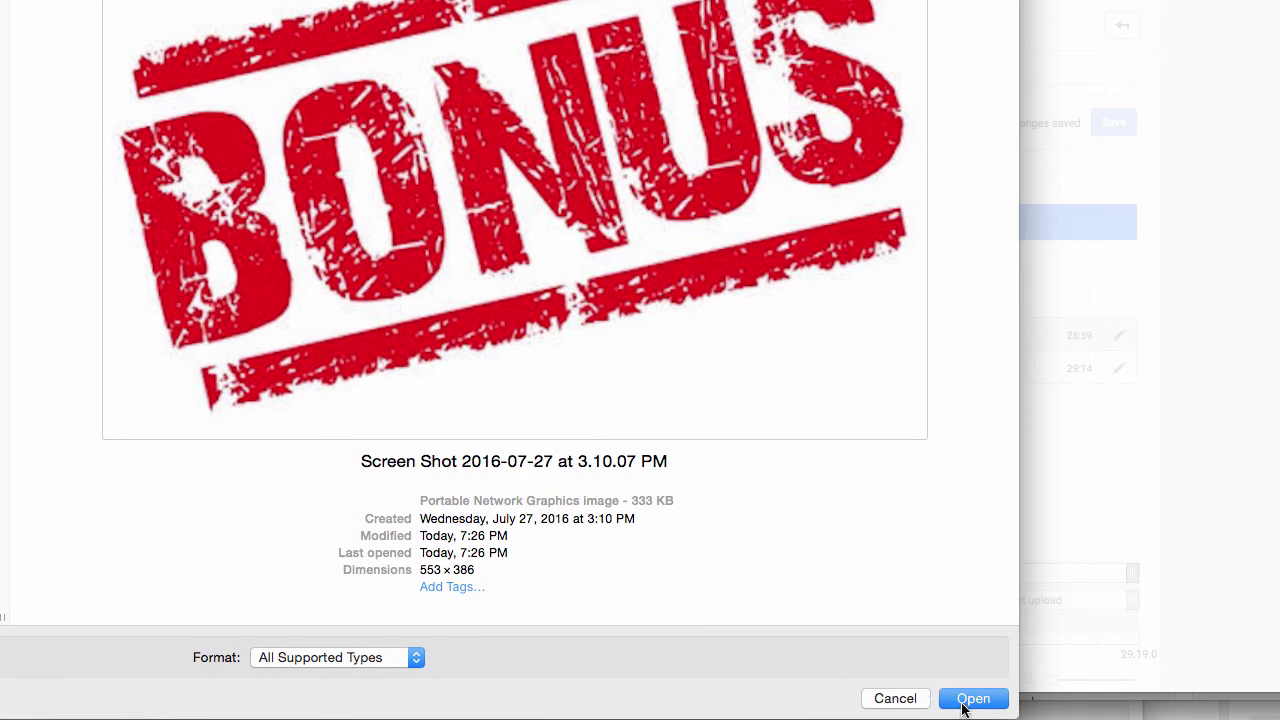
pyautogui.click(966, 704)
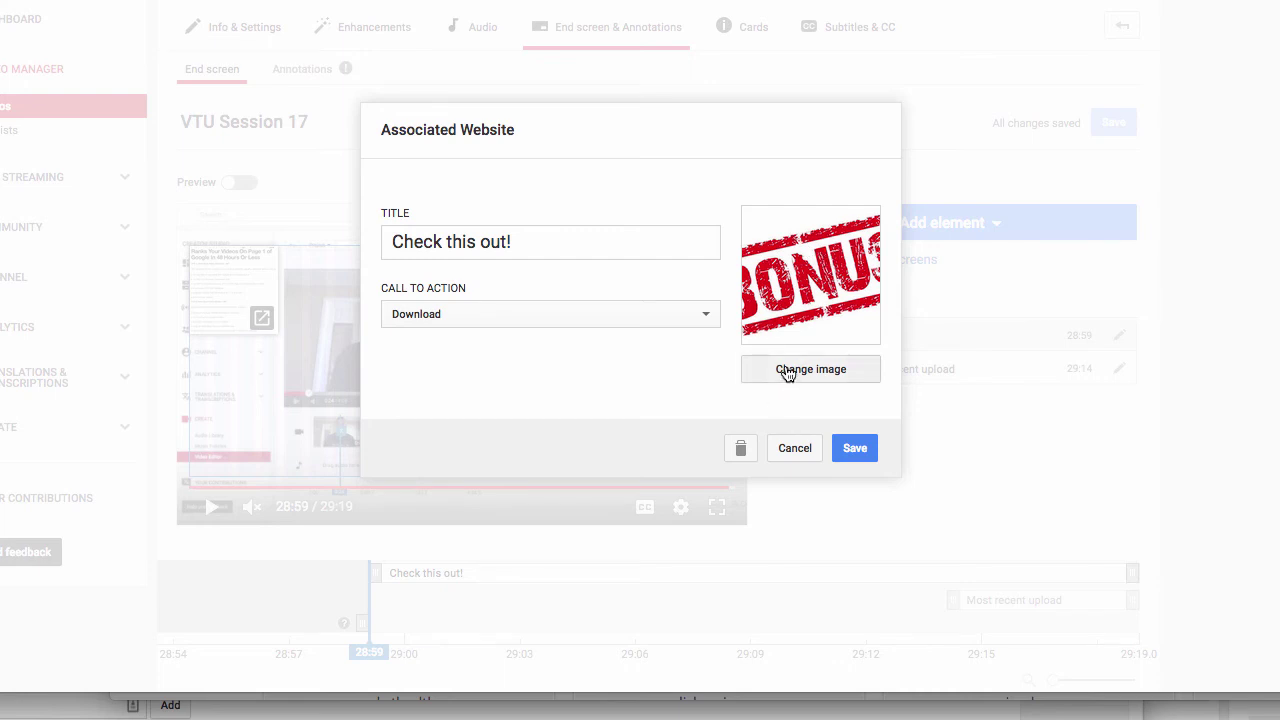
pyautogui.click(852, 455)
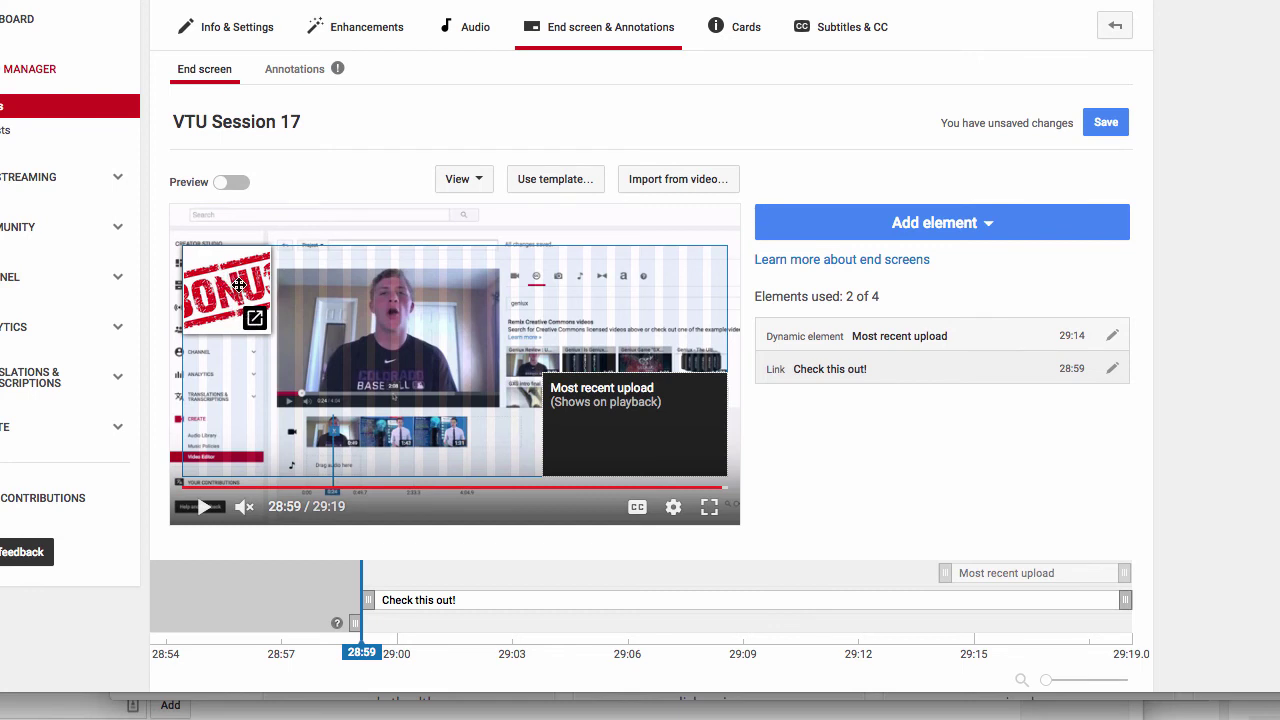
# Step: Preview the end screen, restarting from 28:54, to check when the link and most-recent-upload elements appear, and finish with the playhead at 29:13
pyautogui.click(232, 183)
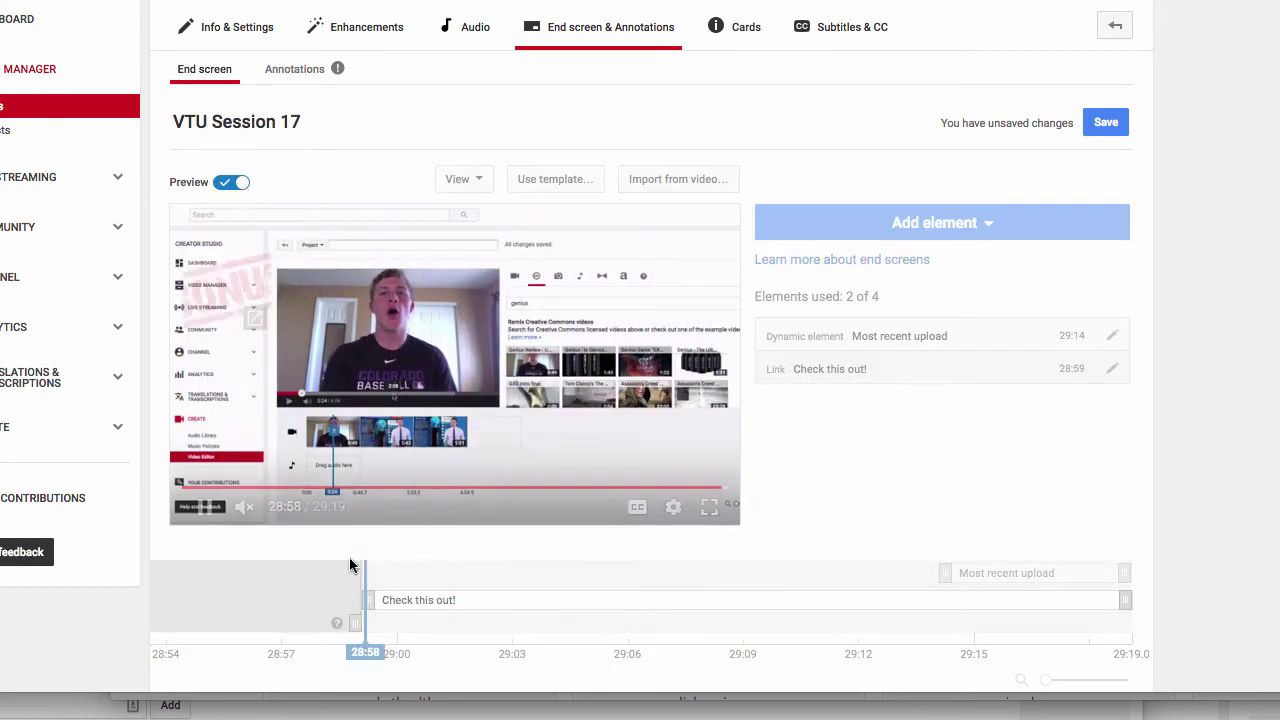
pyautogui.press('space')
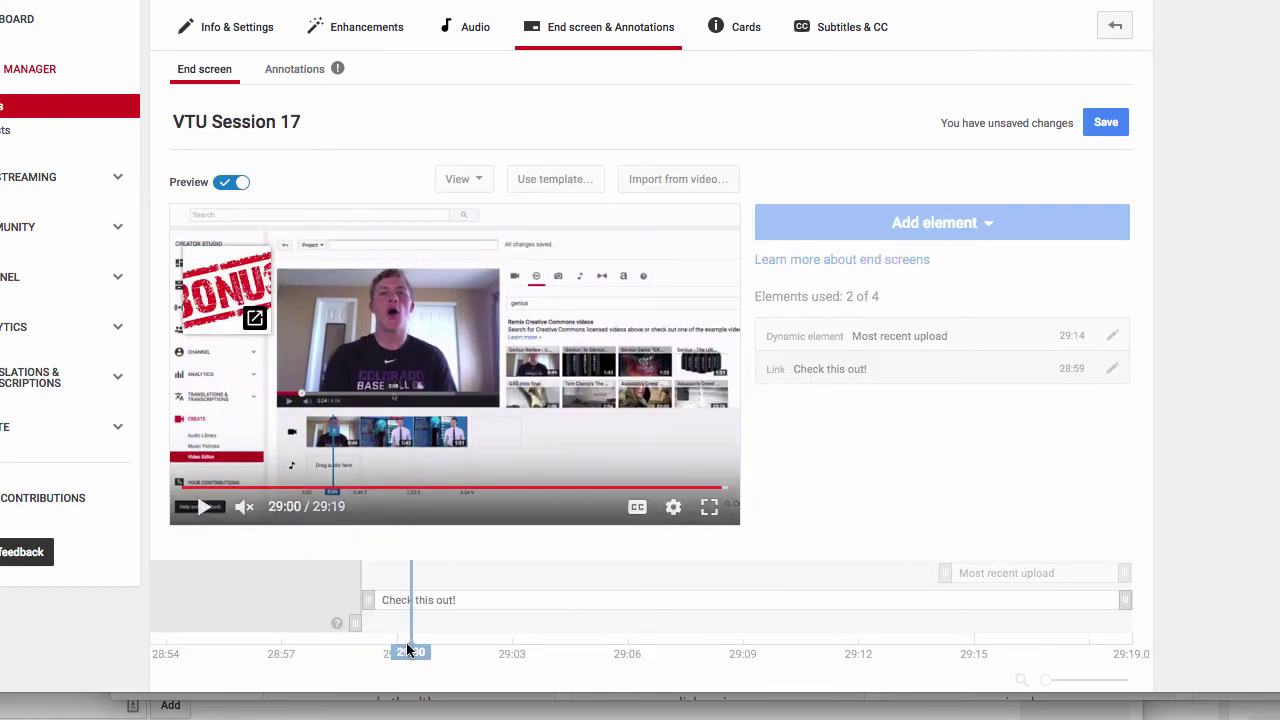
pyautogui.moveTo(410, 648); pyautogui.dragTo(191, 615)
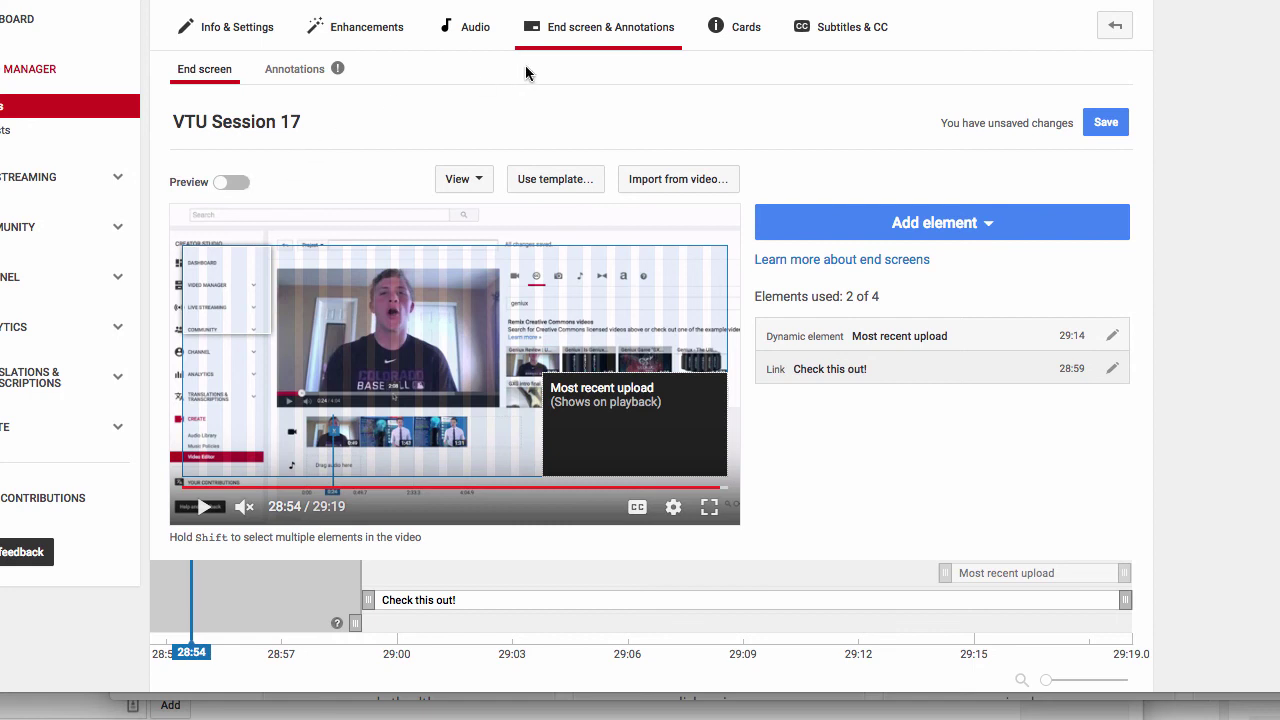
pyautogui.click(238, 184)
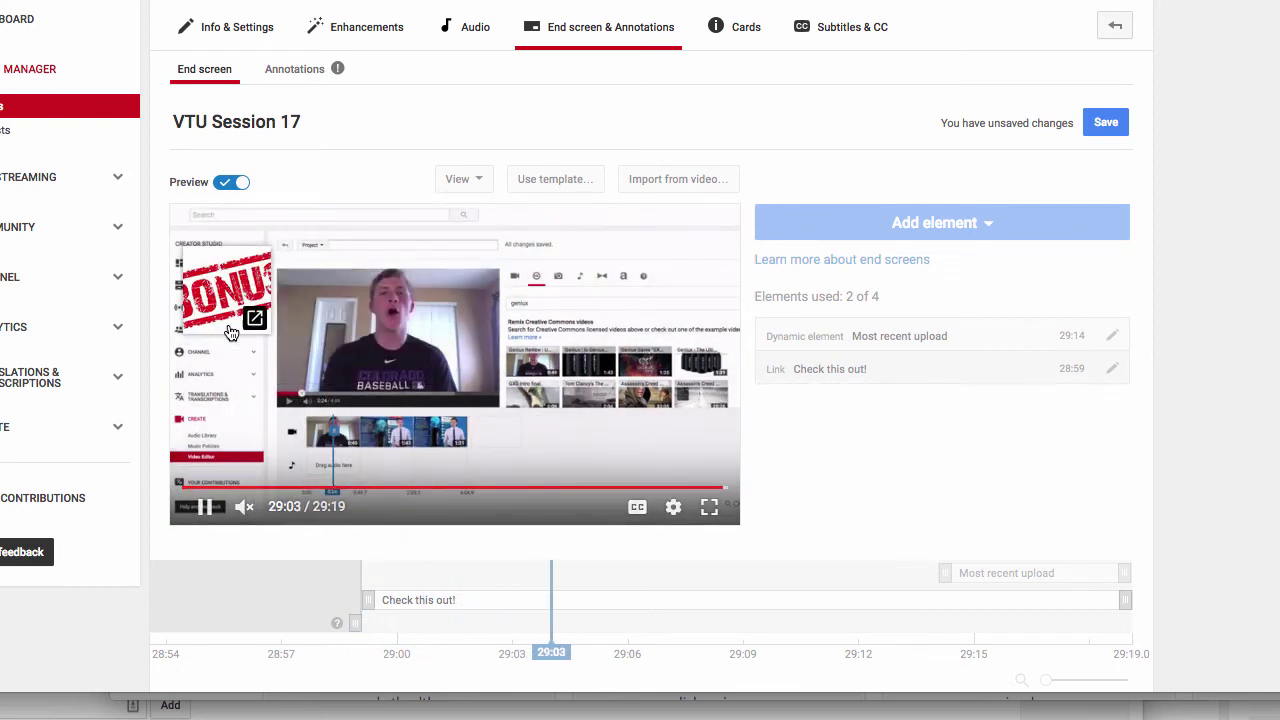
pyautogui.moveTo(226, 320)
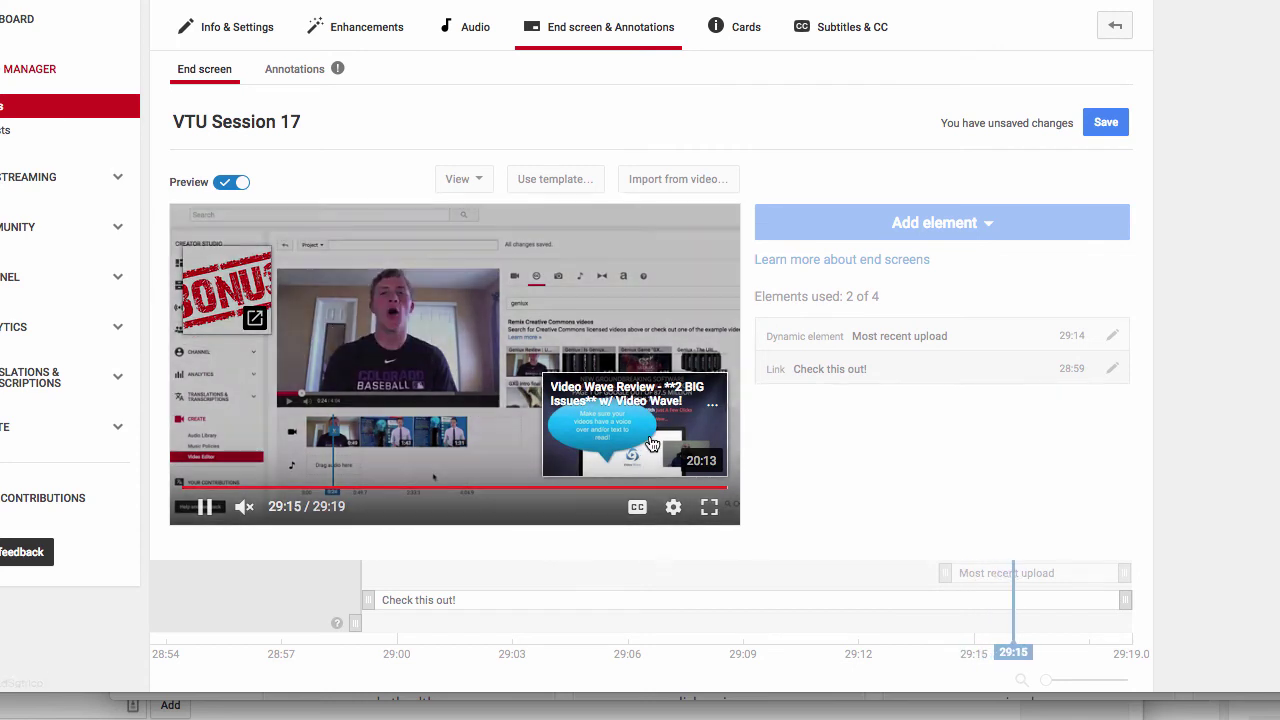
pyautogui.click(540, 492)
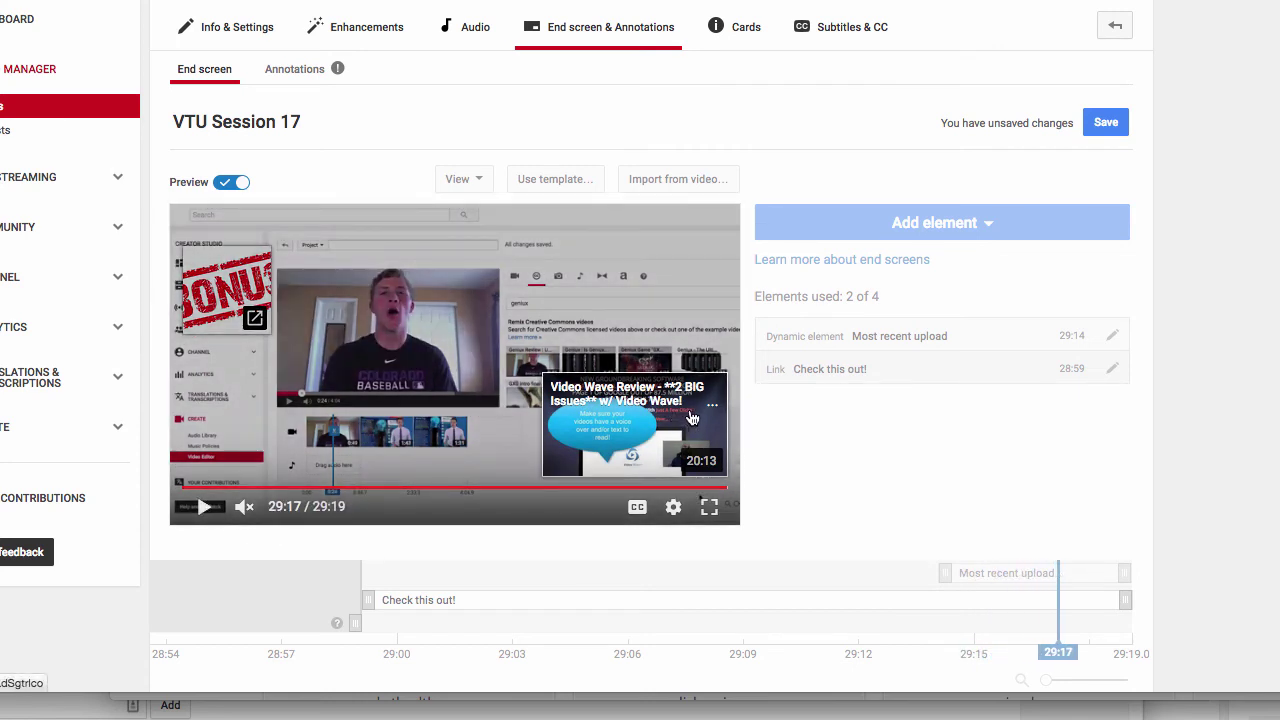
pyautogui.click(919, 605)
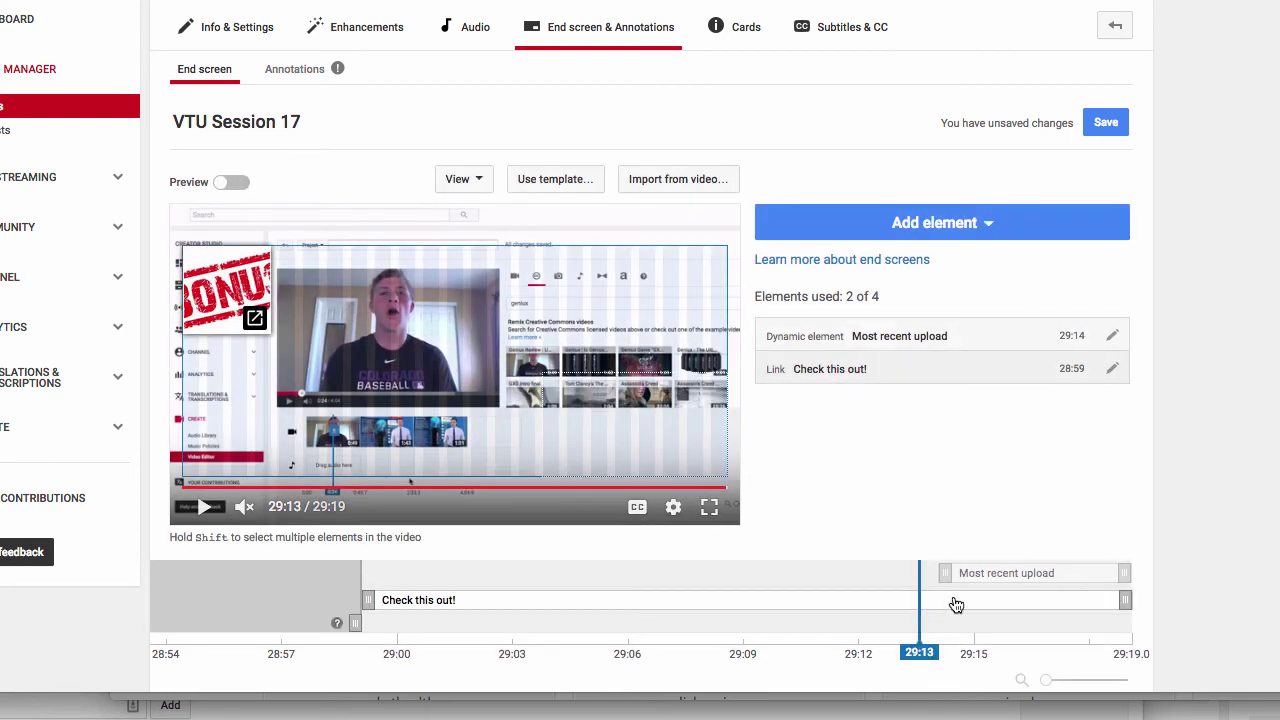
# Step: Try moving the Most recent upload element to start at 29:02 on the timeline, and return its start to 29:14
pyautogui.click(948, 572)
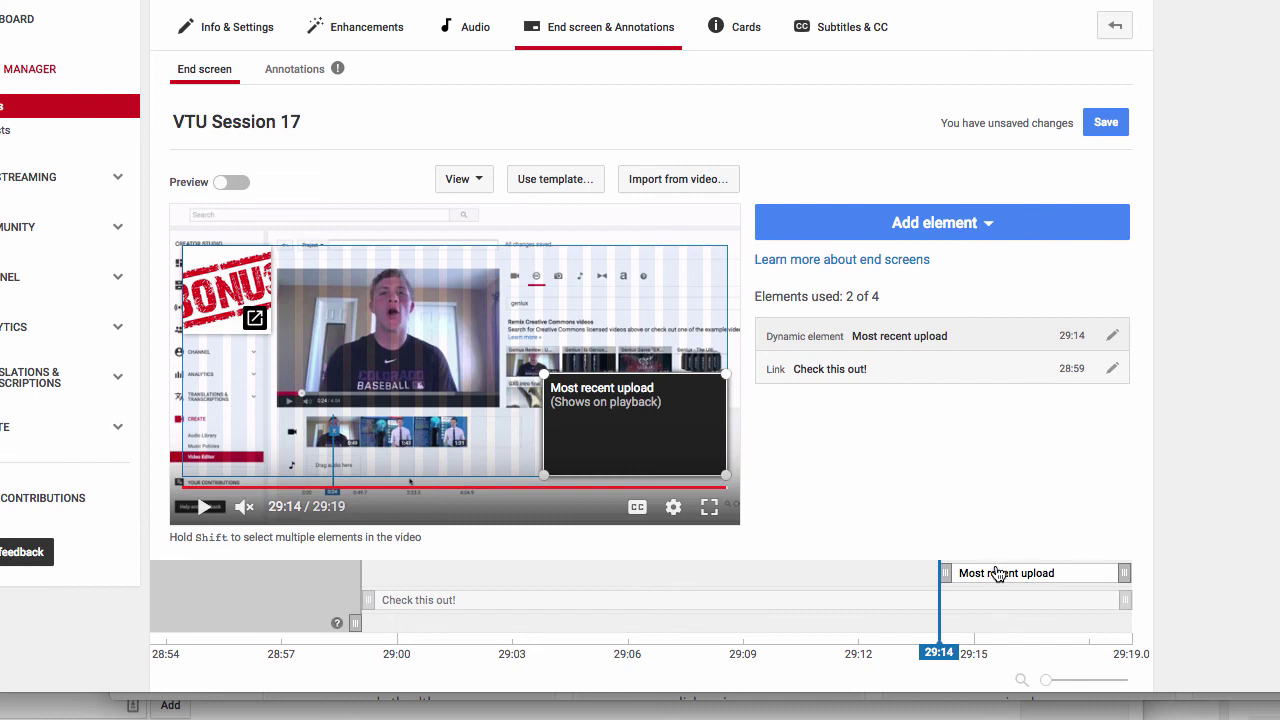
pyautogui.moveTo(933, 573); pyautogui.dragTo(703, 573)
pyautogui.moveTo(809, 577); pyautogui.dragTo(579, 580)
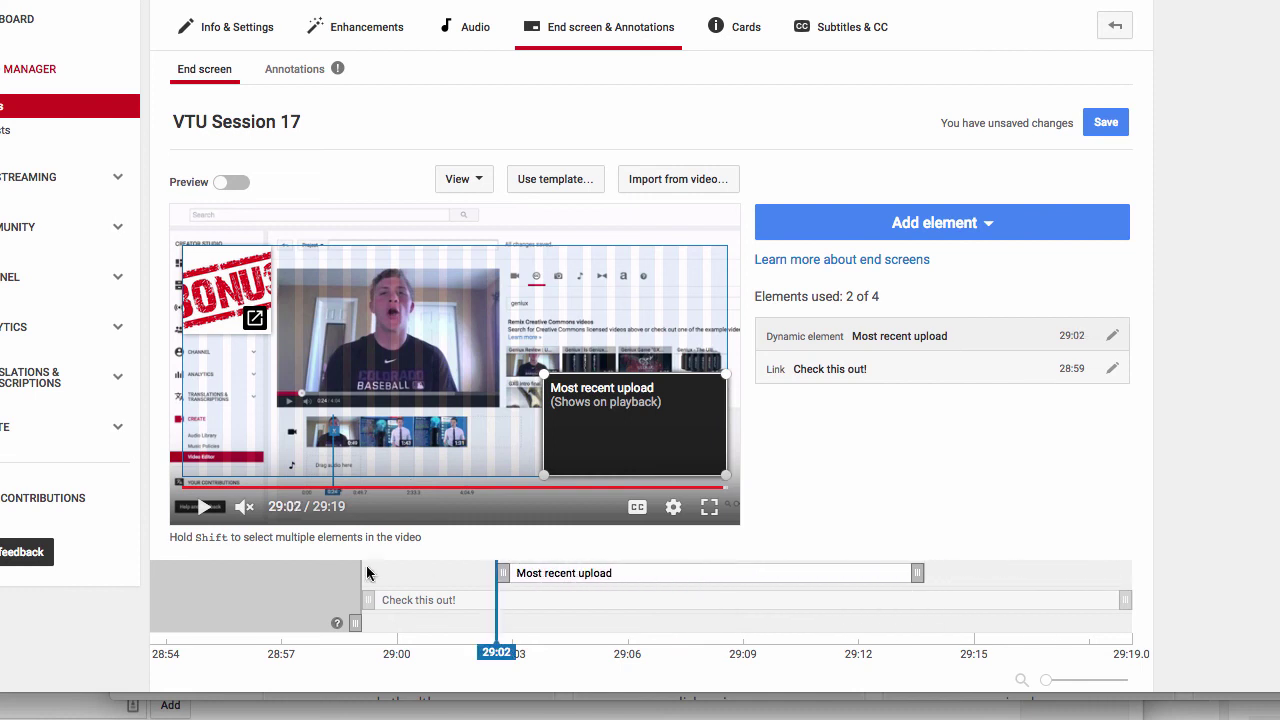
pyautogui.moveTo(917, 574); pyautogui.dragTo(1071, 578)
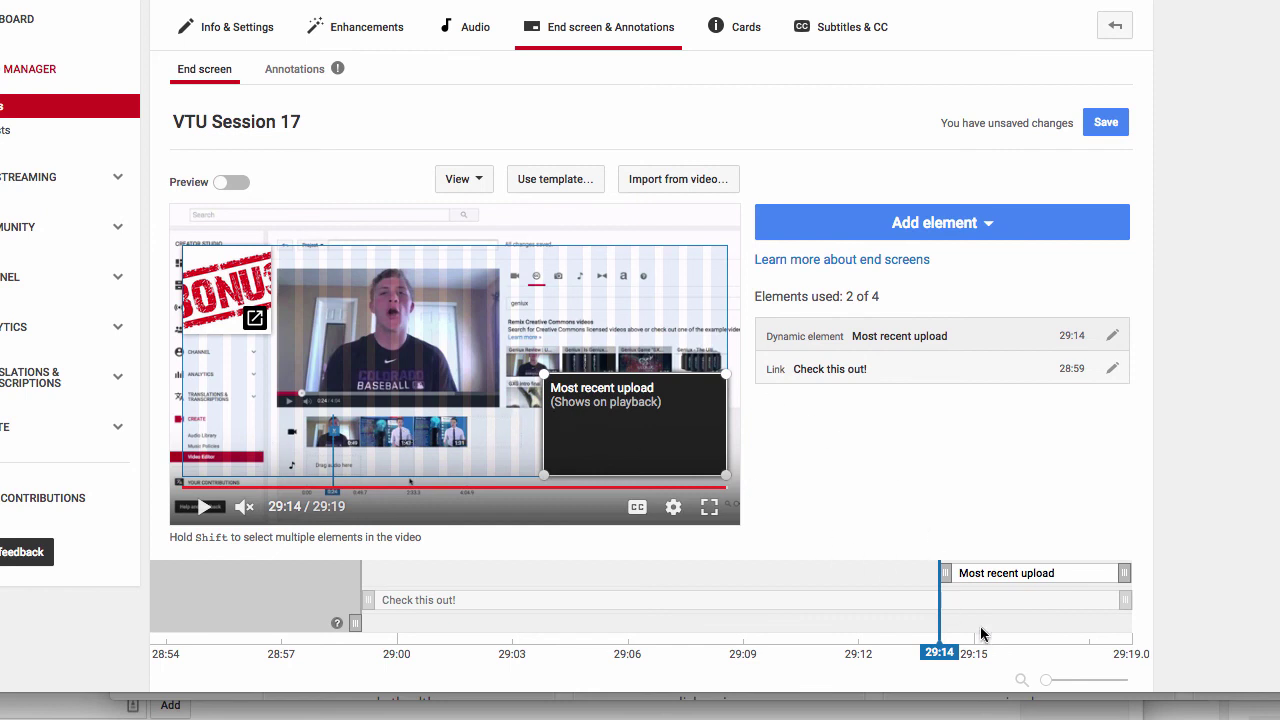
# Step: Move the playhead to 29:00, save the end screen, and open the VTU Session 17 video in a new tab
pyautogui.click(429, 653)
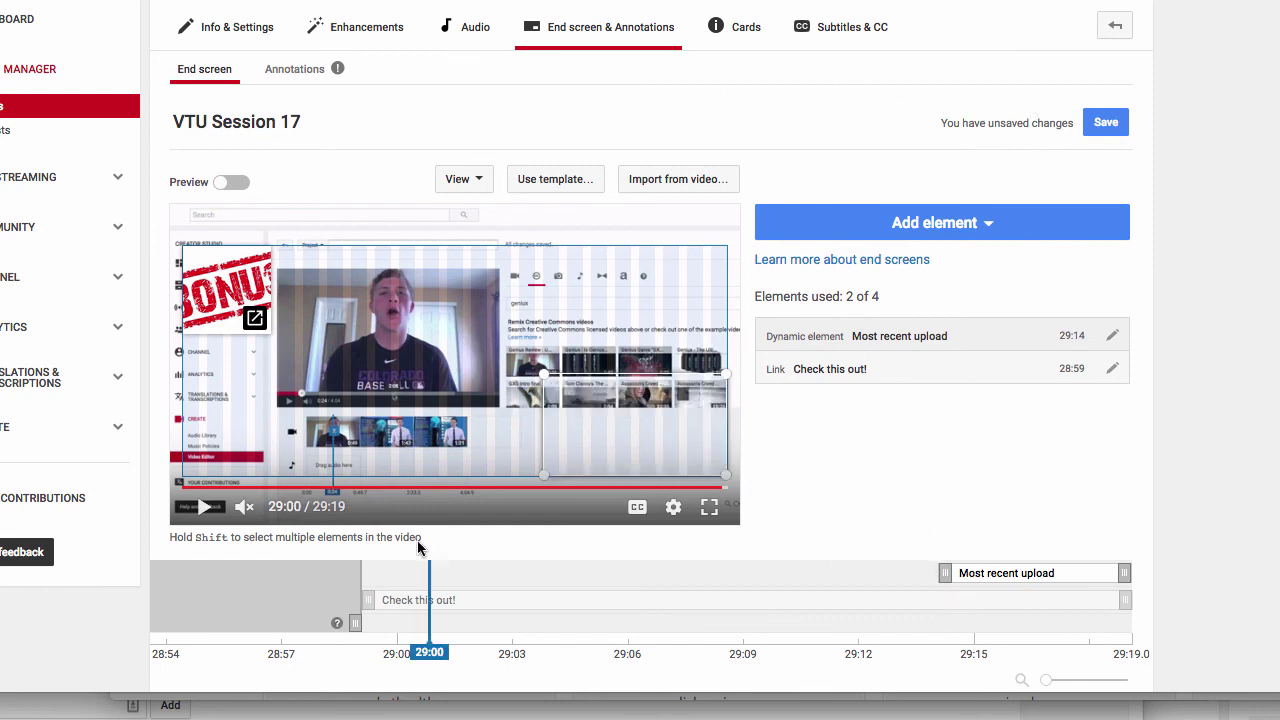
pyautogui.click(1106, 128)
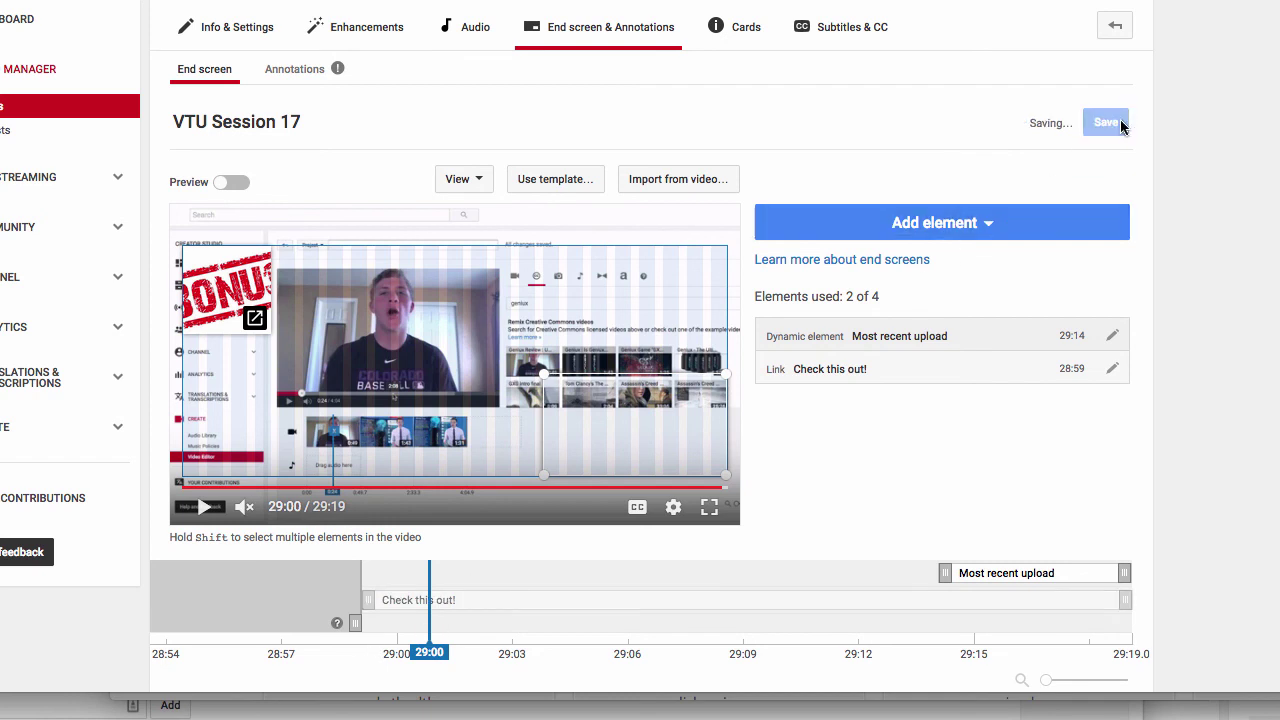
pyautogui.rightClick(284, 122)
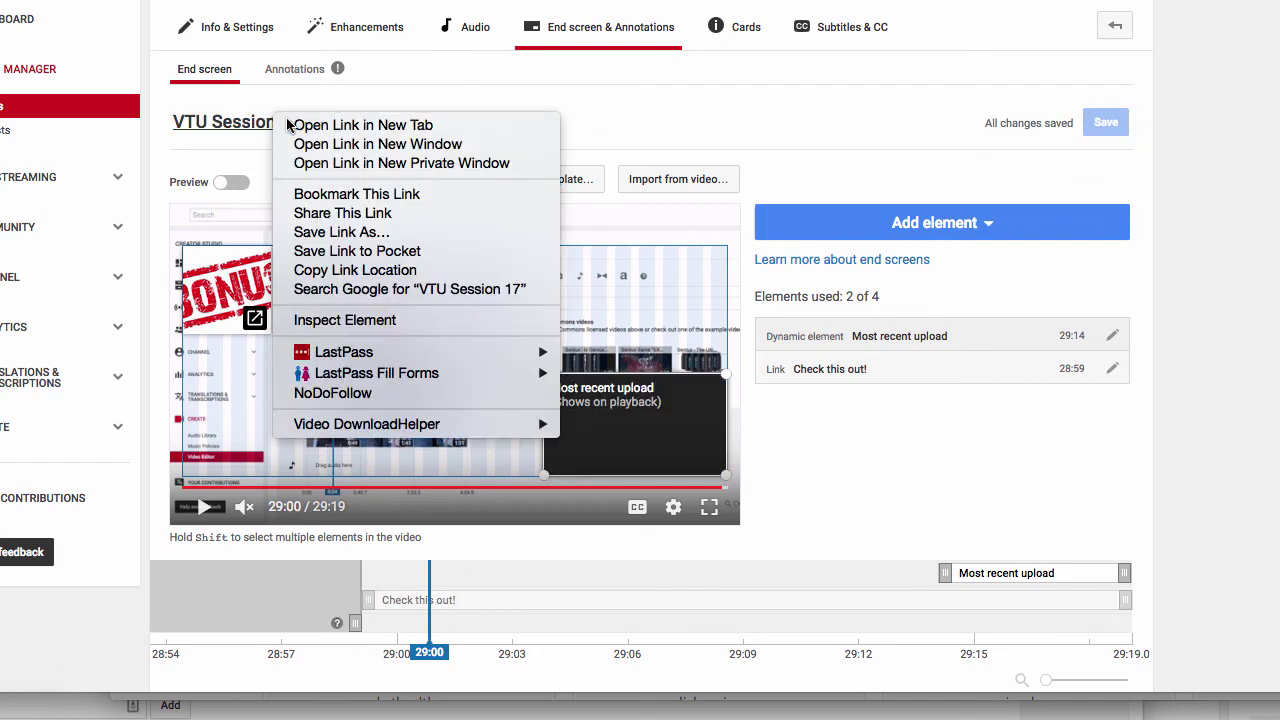
pyautogui.click(300, 126)
pyautogui.hotkey('ctrl', 'Tab')
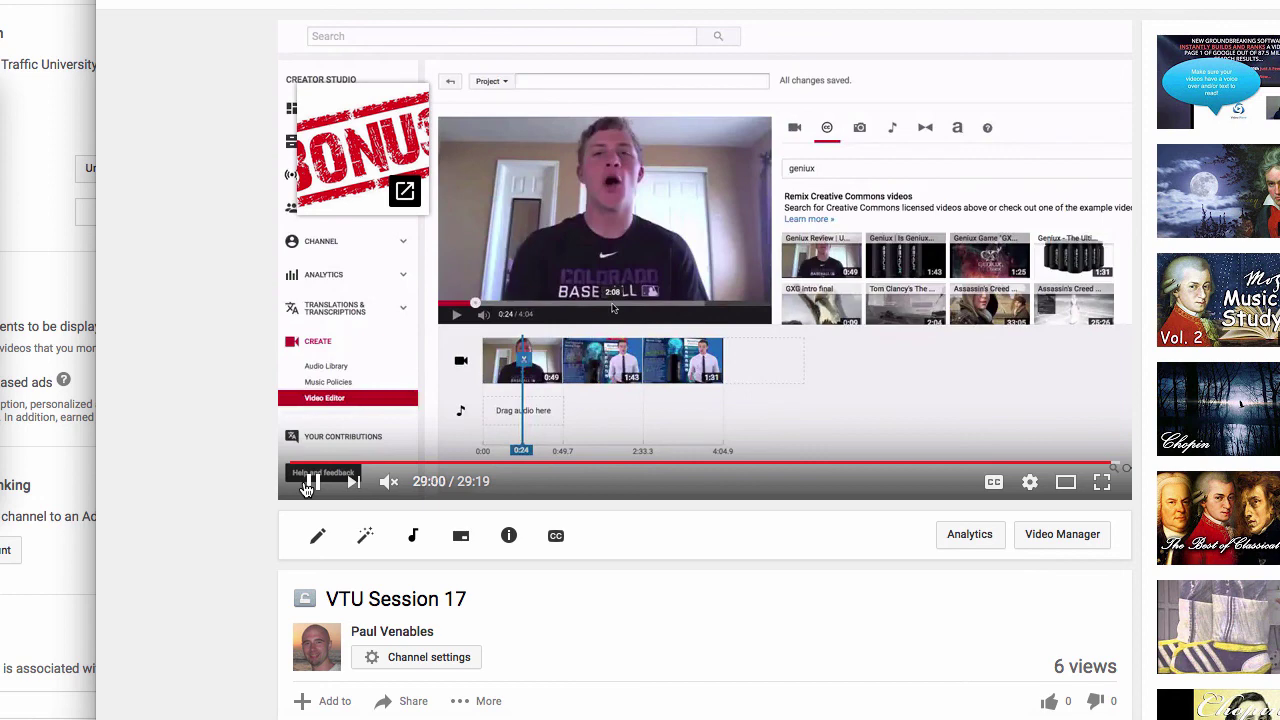
# Step: Pause the published video at 29:01 and examine the Bonus link element on the end screen
pyautogui.click(309, 485)
pyautogui.moveTo(347, 172)
pyautogui.moveTo(340, 207)
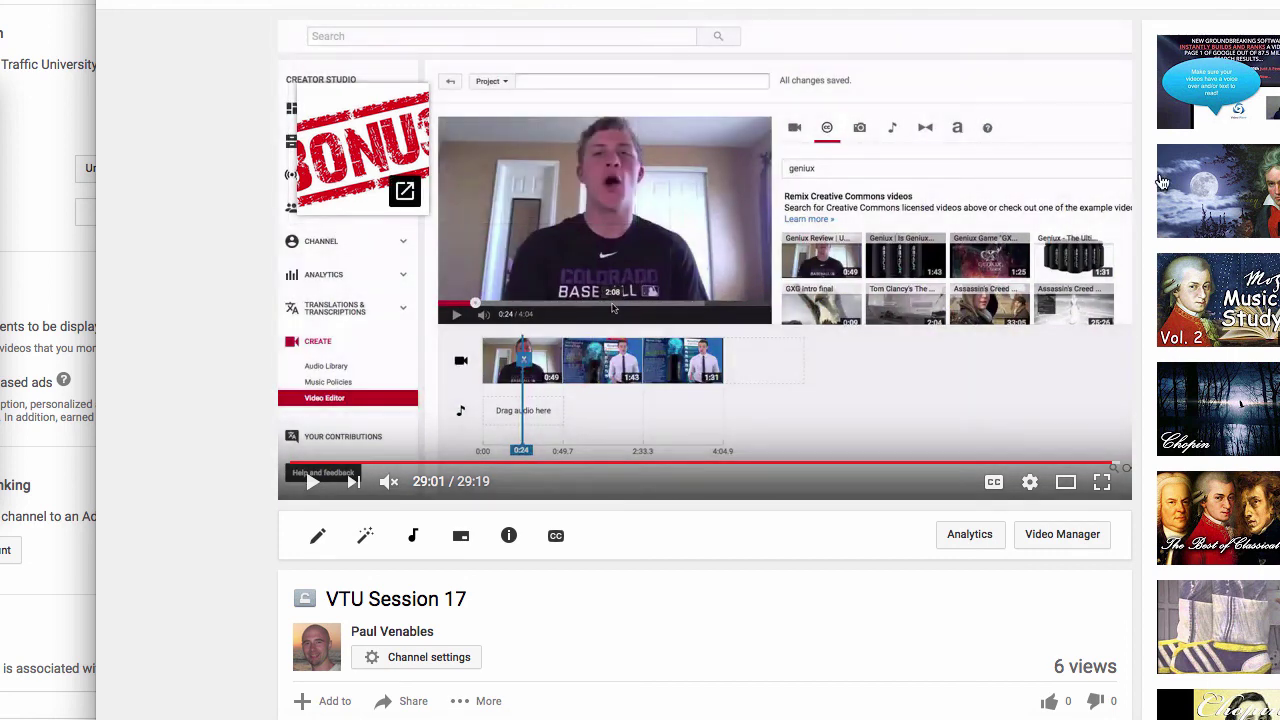